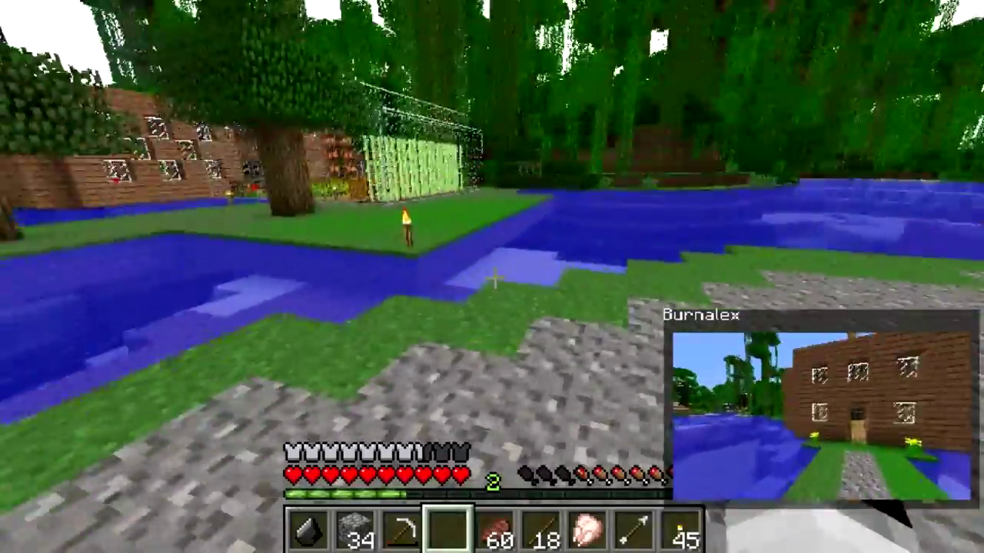
key(w)
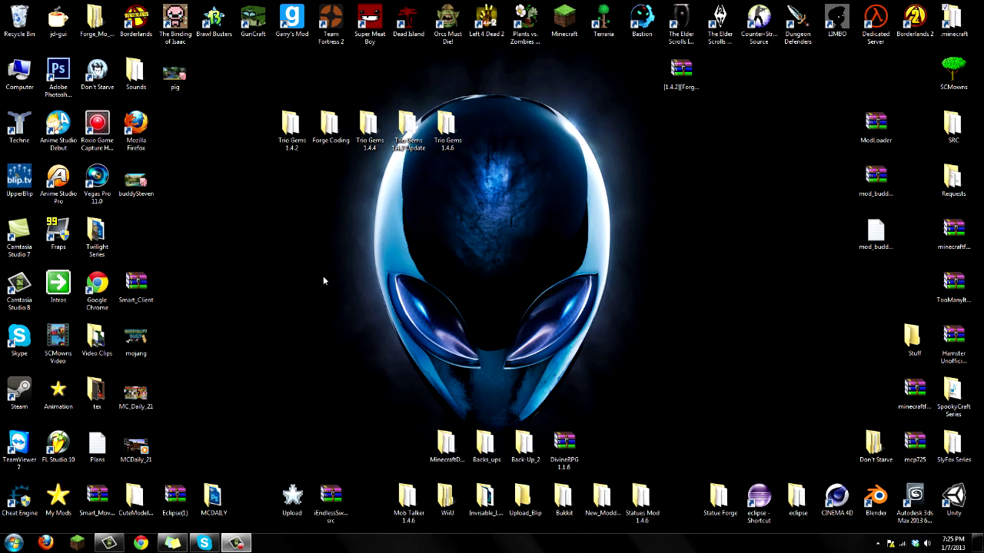
Step: Force a game update through the Minecraft launcher, logging in with the saved account to start it, and minimize the window
click(77, 543)
click(687, 358)
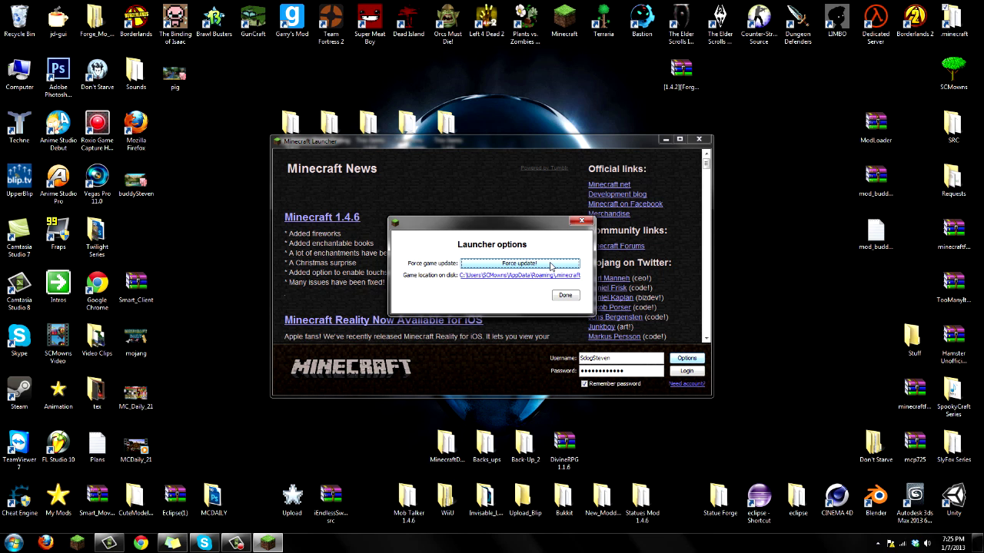
click(550, 266)
click(565, 295)
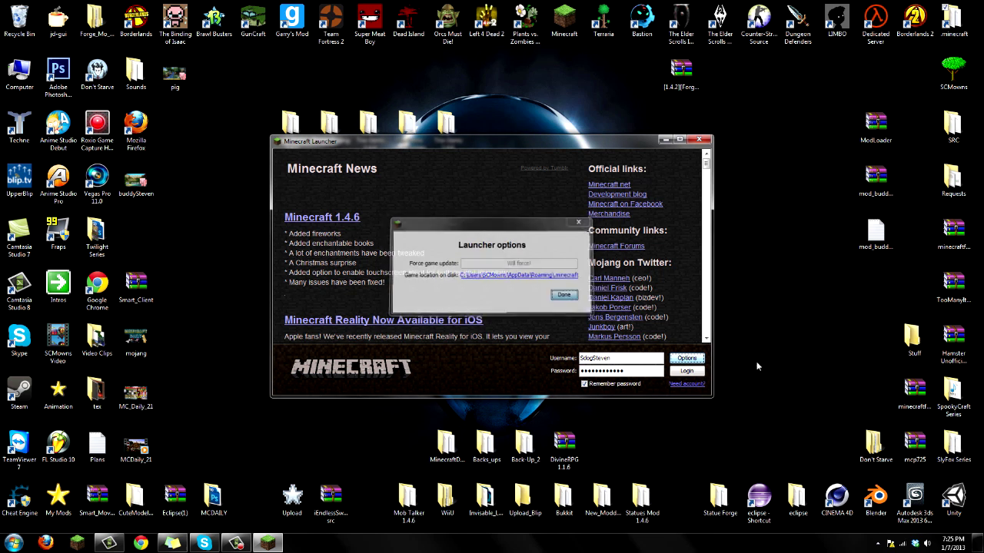
click(689, 372)
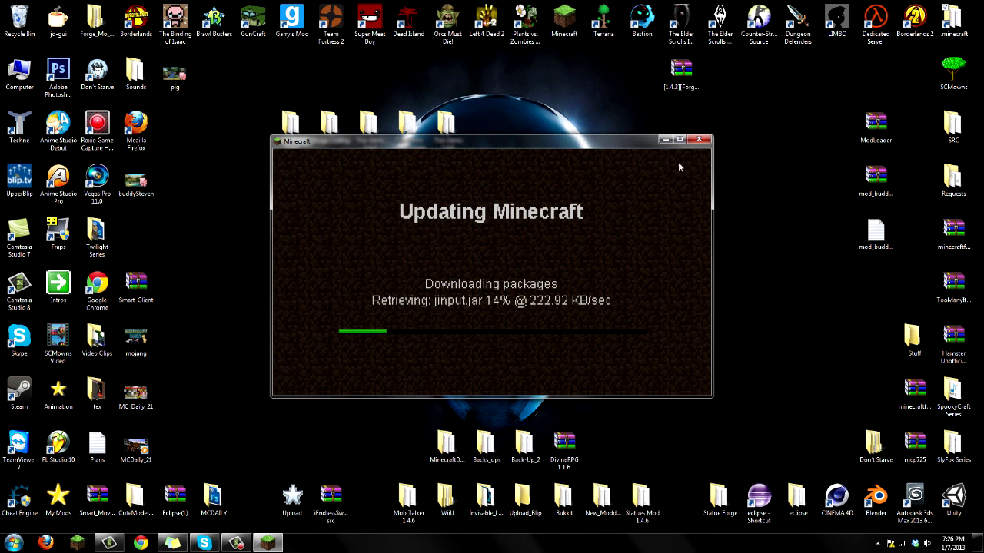
click(664, 140)
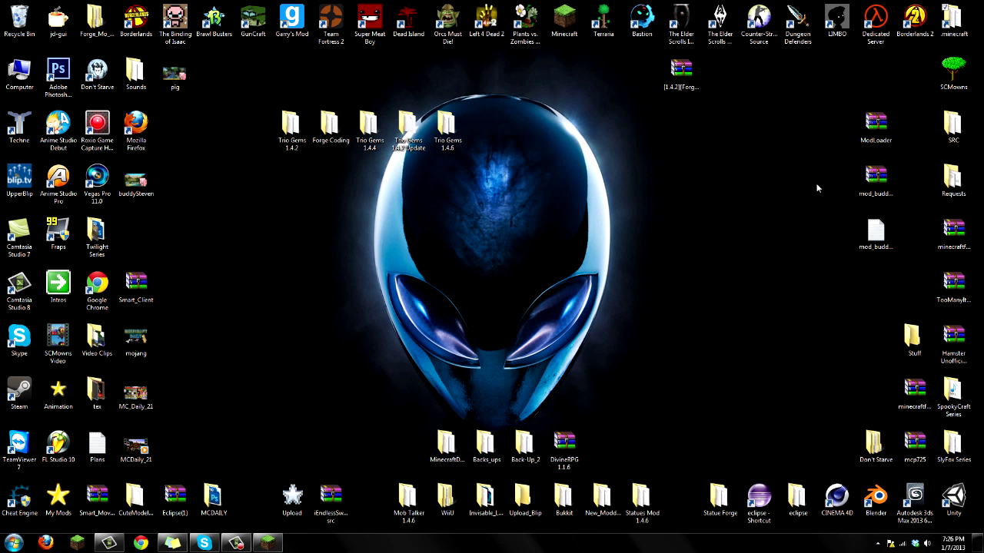
click(867, 198)
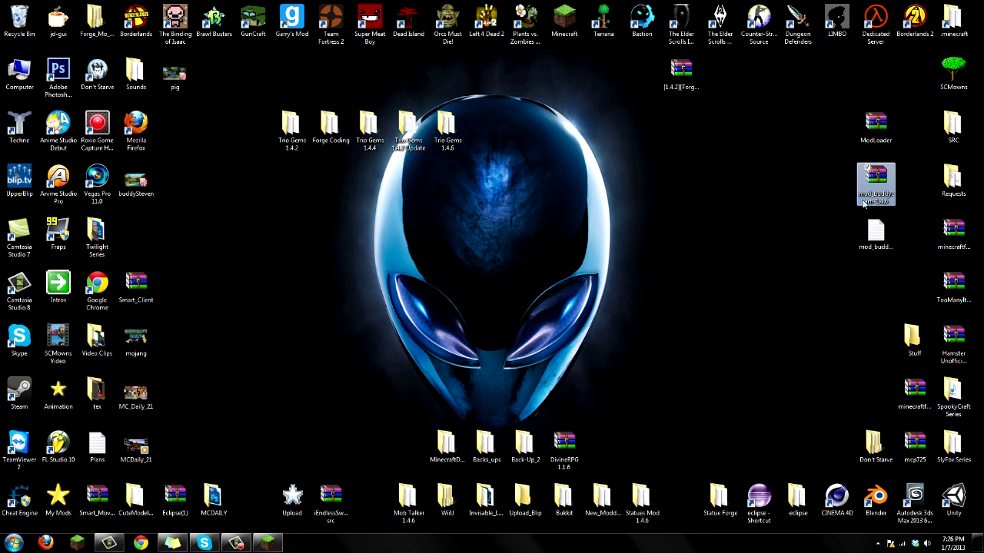
click(878, 232)
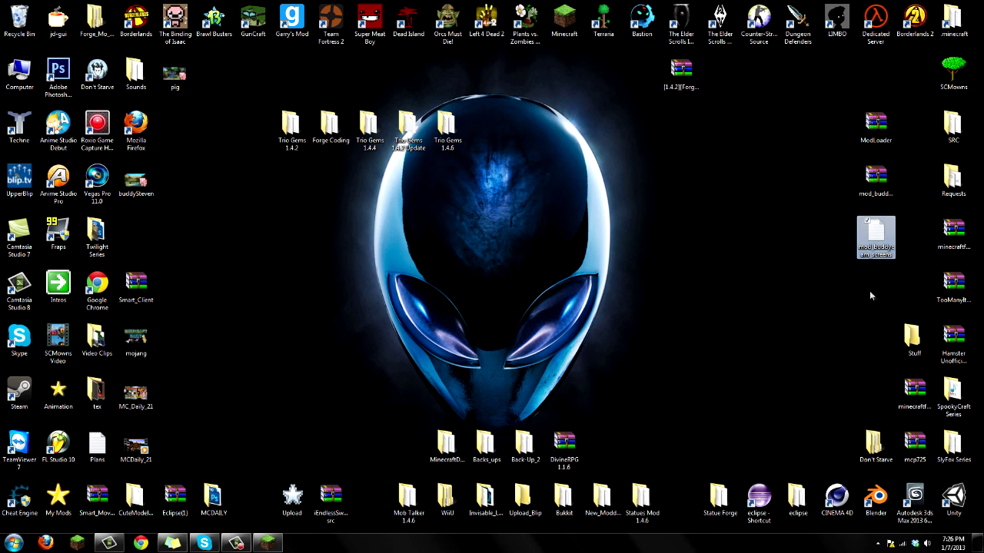
click(892, 270)
click(876, 234)
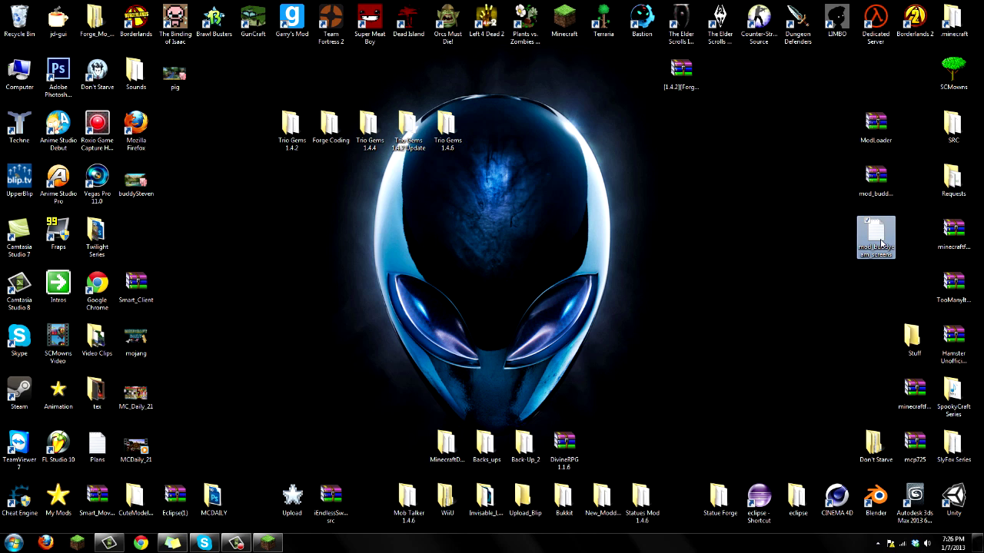
drag(889, 287, 882, 116)
click(785, 219)
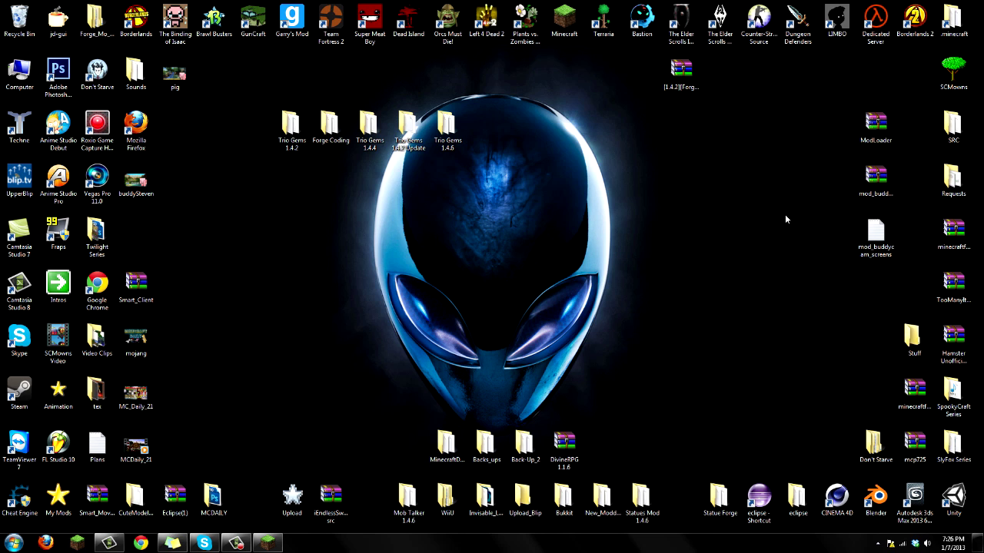
Step: Open the %appdata% Roaming folder, fit its window to half the screen, and go into the bin folder inside .minecraft
click(16, 544)
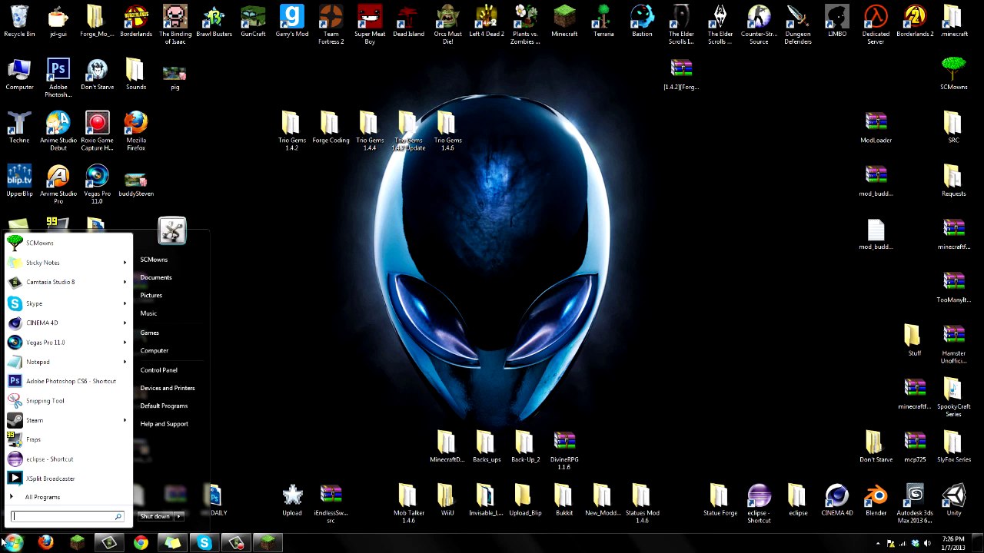
text(%appdata%)
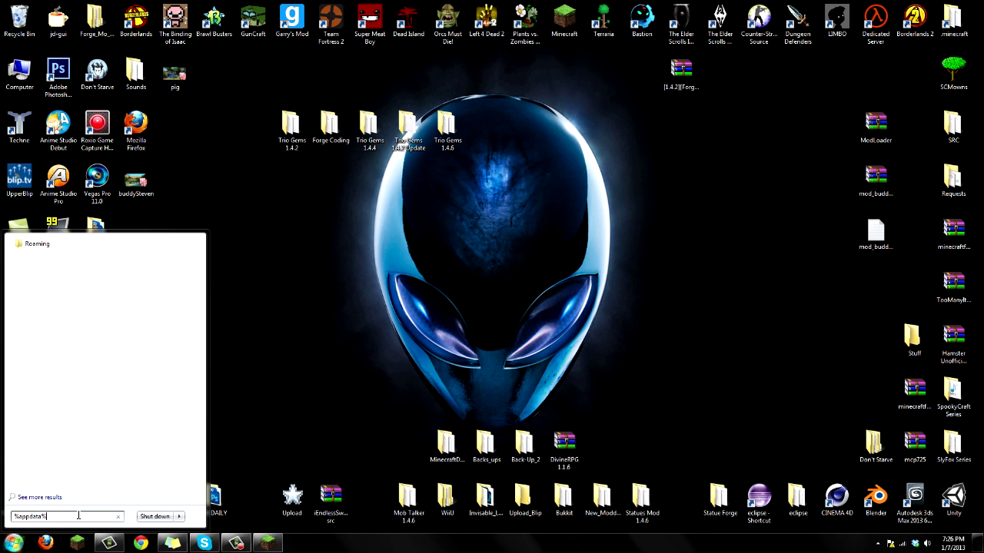
click(69, 245)
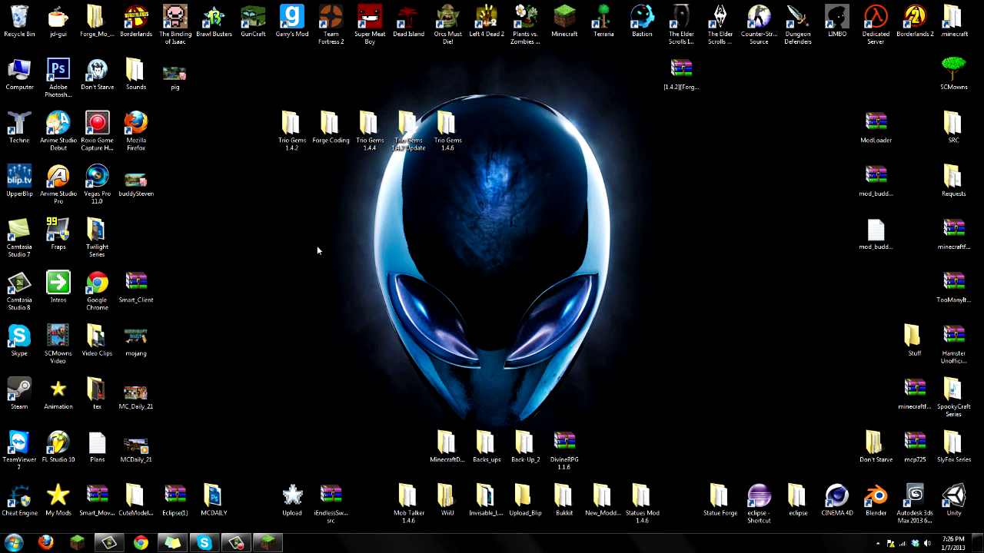
drag(575, 116, 0, 161)
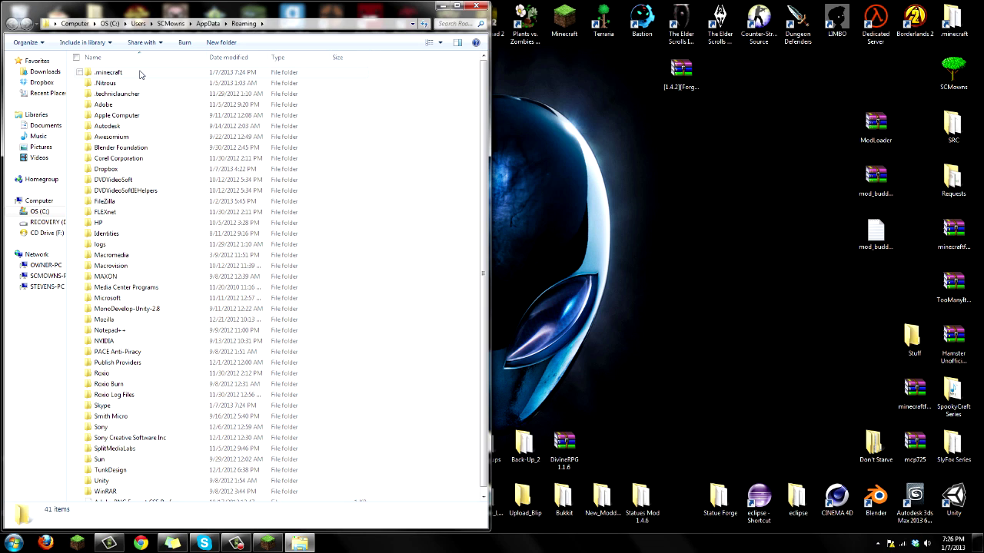
double_click(108, 72)
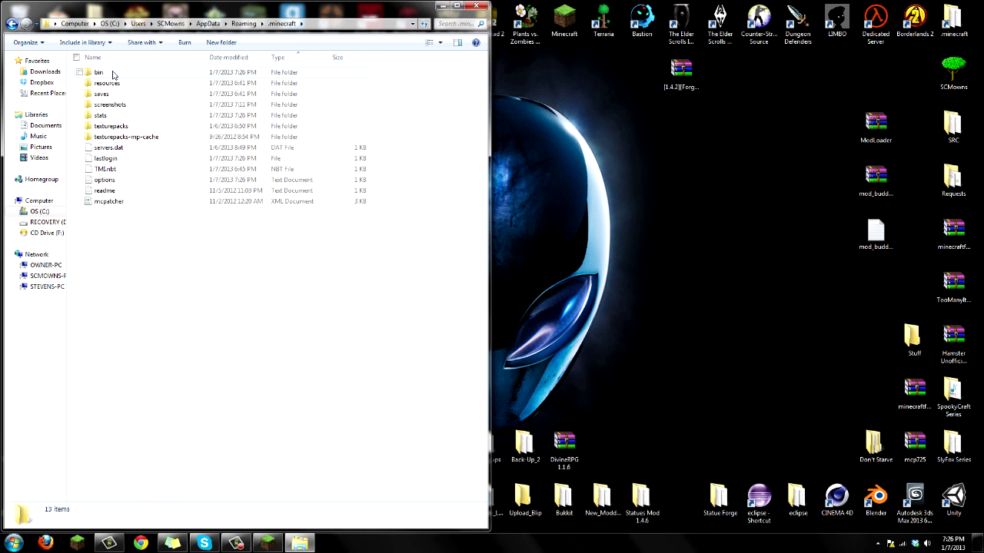
click(104, 93)
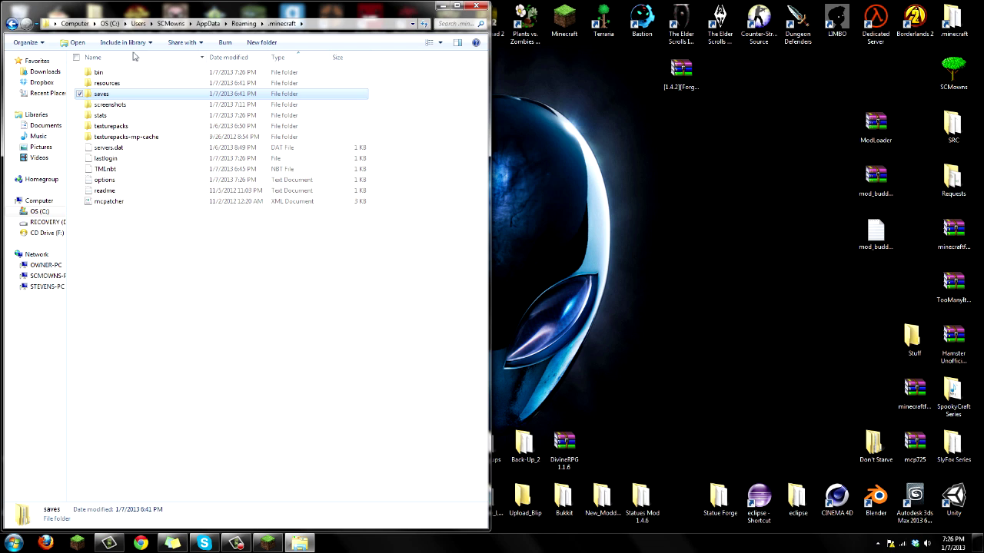
double_click(116, 73)
Step: Select the minecraft jar in the bin folder and close the running Minecraft game
click(123, 136)
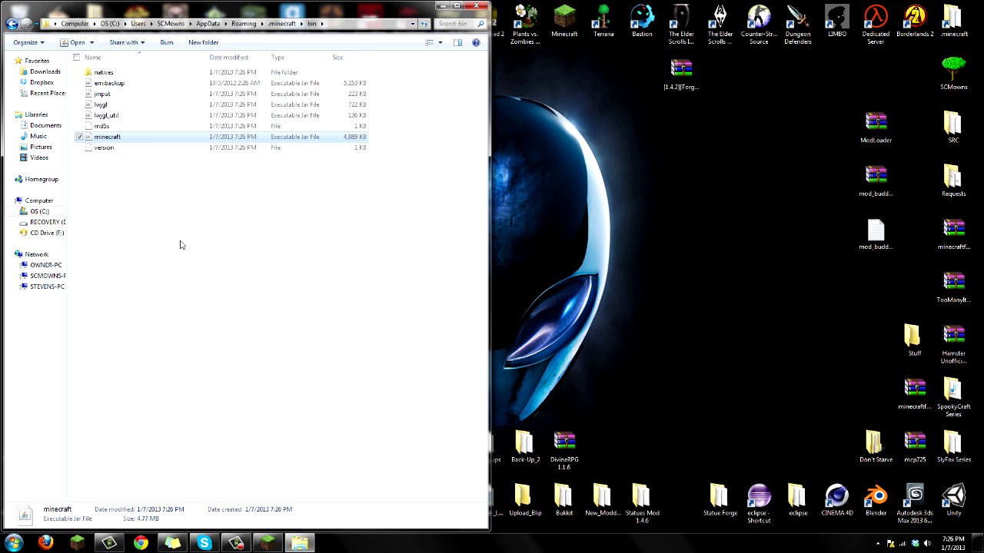
double_click(110, 139)
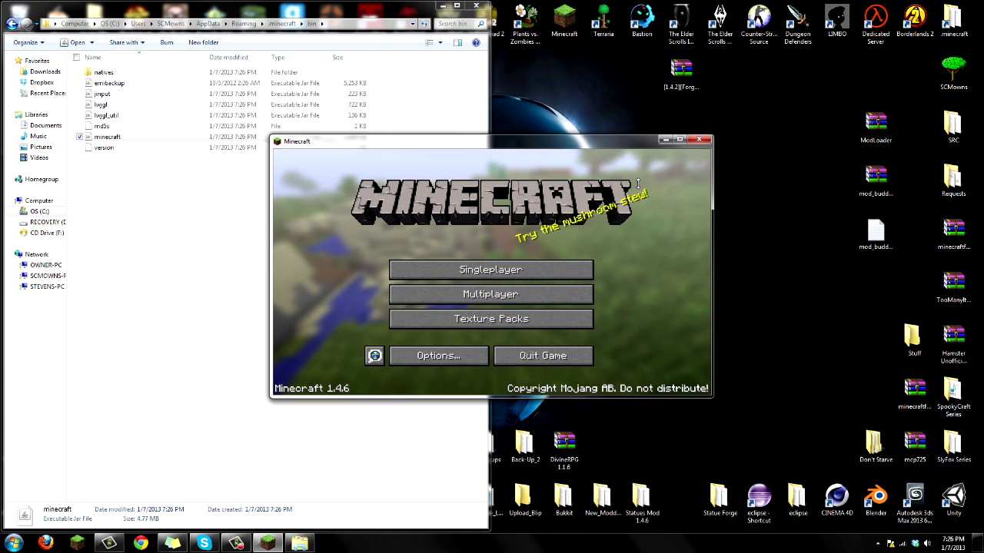
click(702, 142)
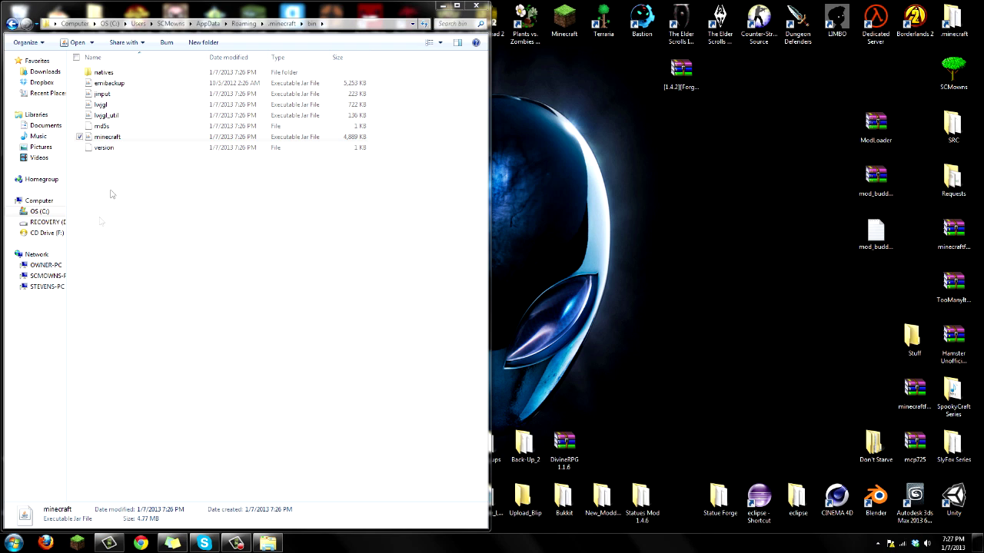
Step: Open the minecraft jar from the bin folder with WinRAR archiver and fit its window to half the screen
right_click(104, 140)
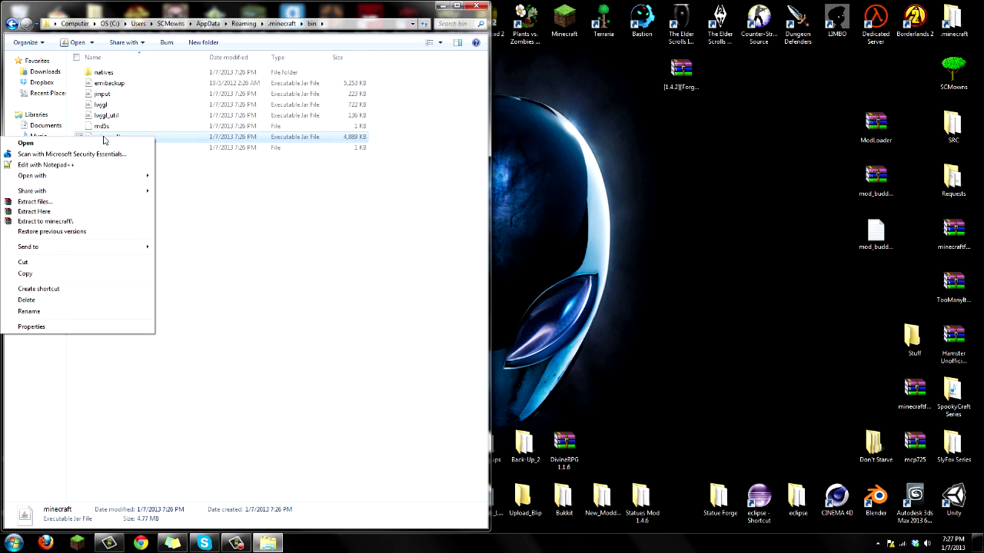
mouse_move(122, 177)
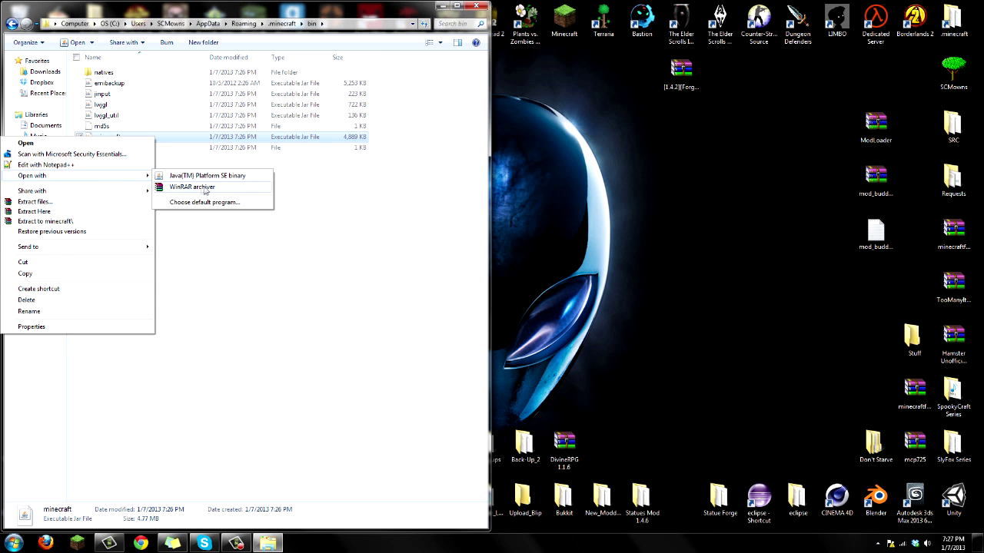
click(201, 187)
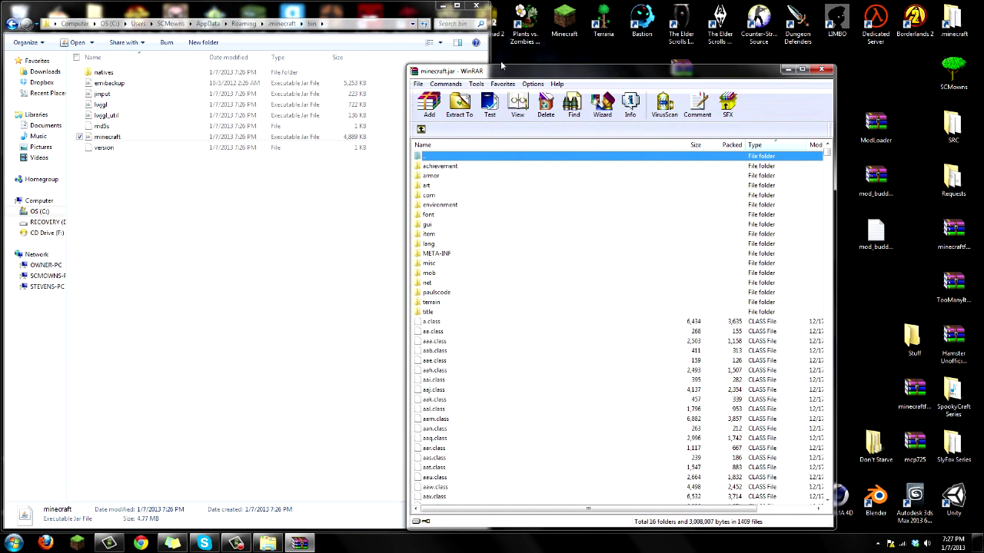
drag(501, 67, 1, 92)
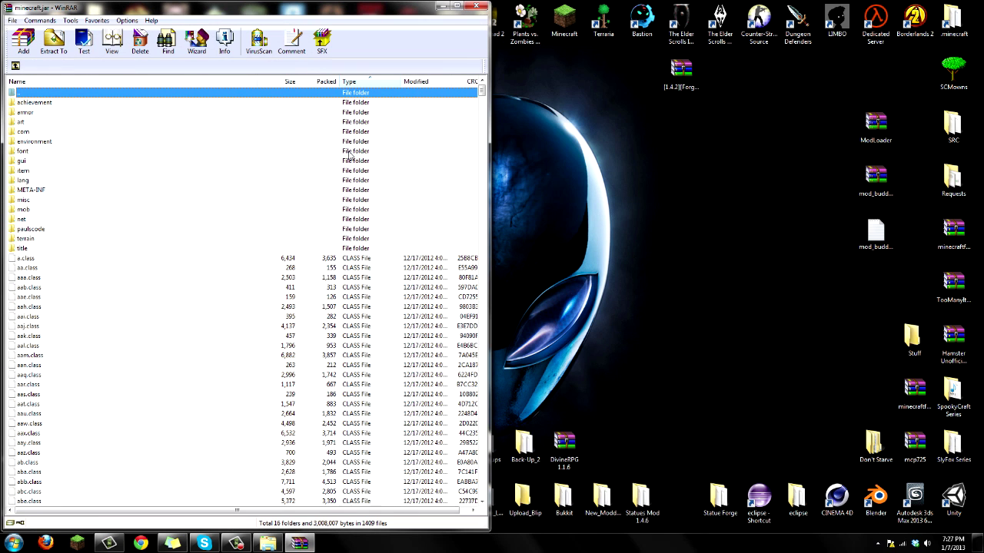
Step: Delete the META-INF folder from the minecraft.jar archive
click(31, 189)
right_click(40, 195)
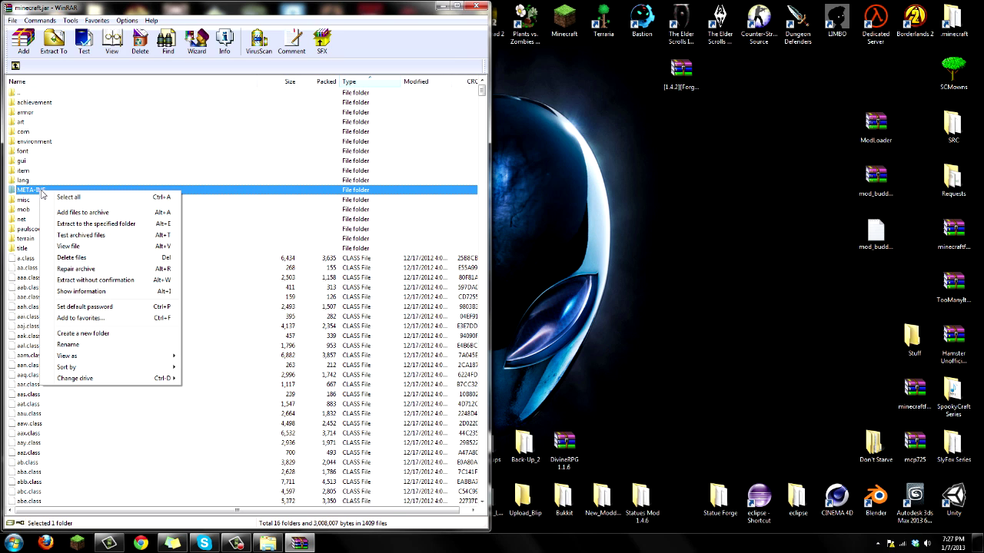
click(68, 257)
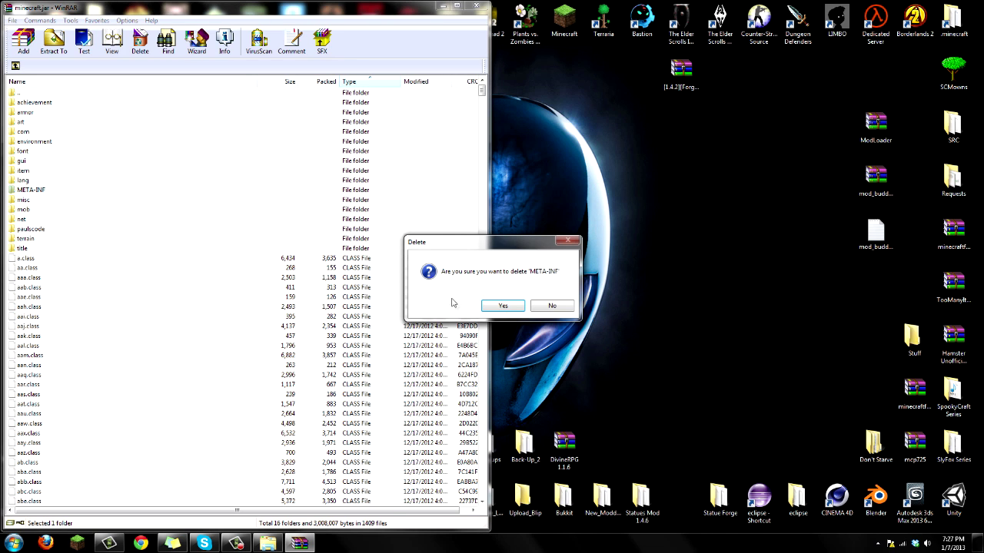
click(502, 305)
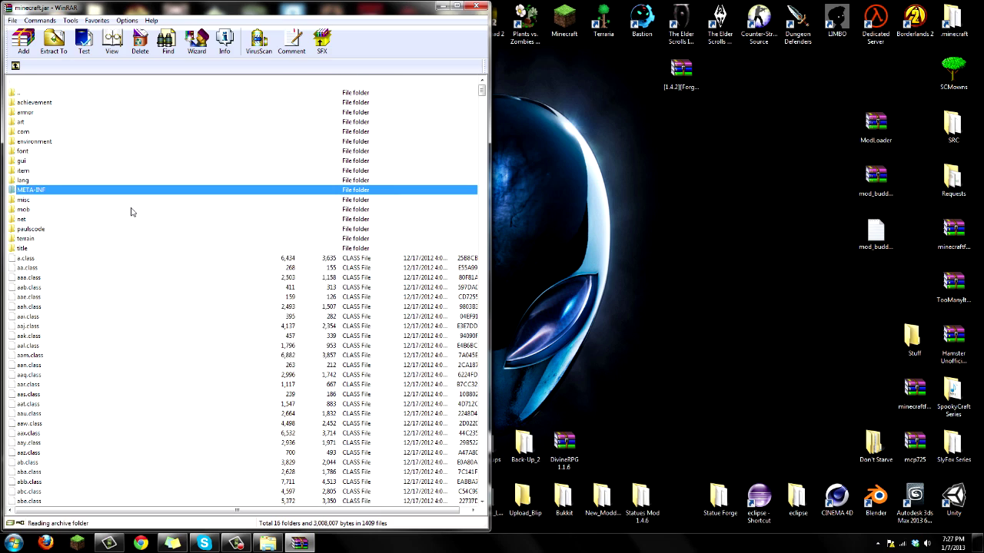
Step: Open the ModLoader archive from the desktop and place its window beside the minecraft.jar archive
click(877, 128)
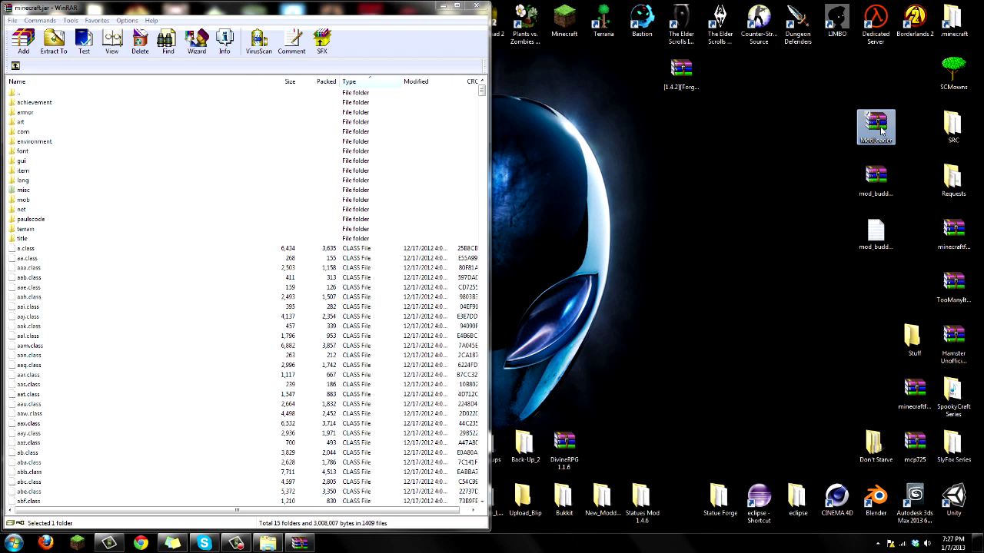
double_click(879, 130)
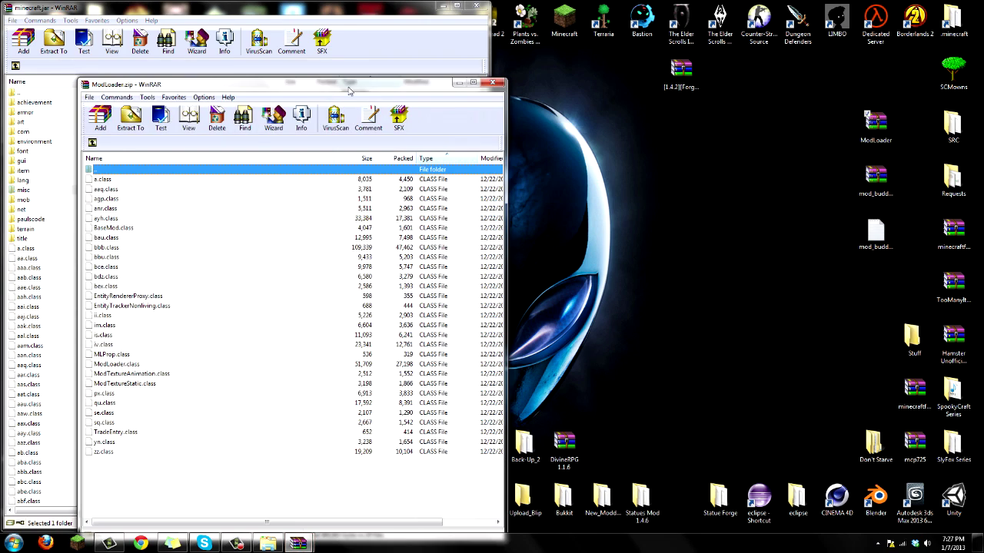
key(super+Right)
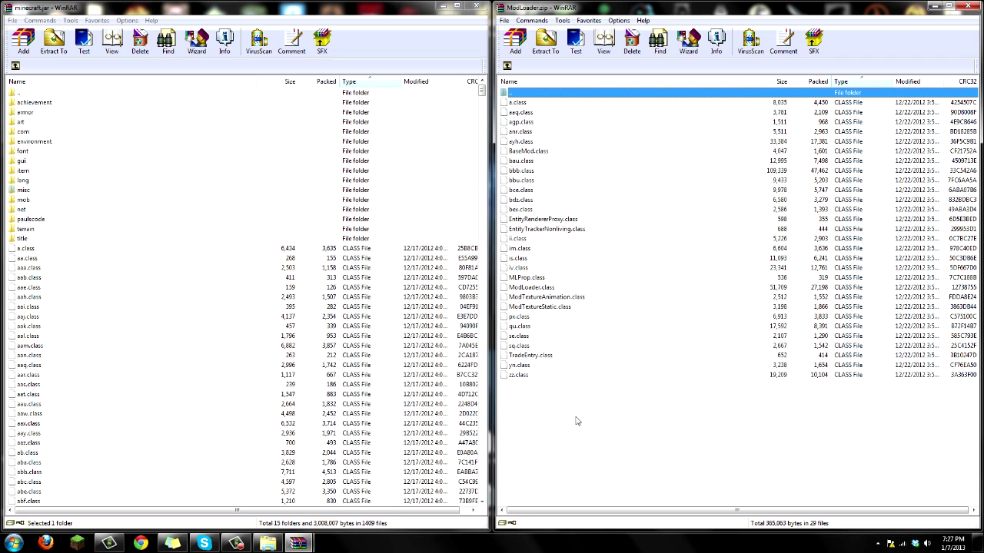
Step: Add all the class files from ModLoader.zip to minecraft.jar using the add and replace mode, and close the archive
drag(529, 408, 139, 352)
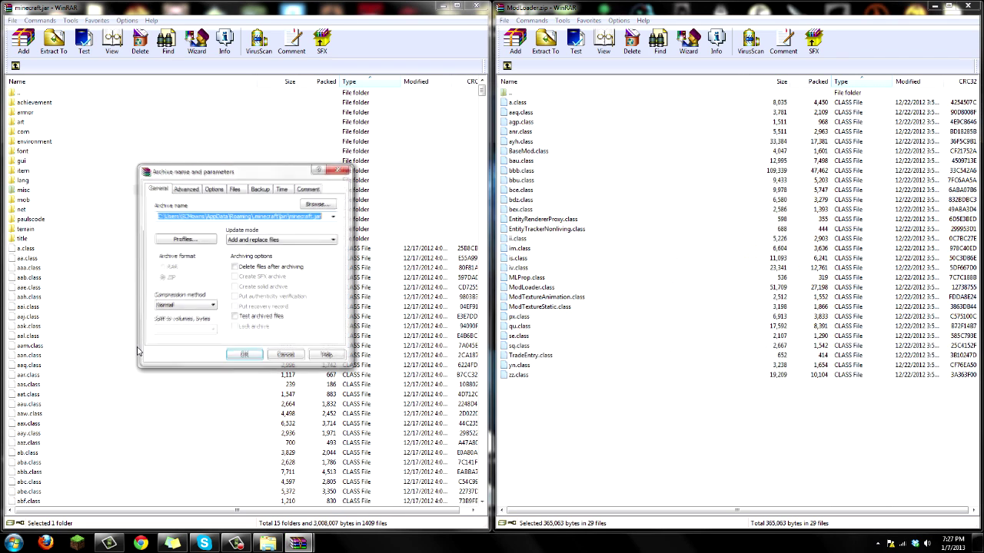
click(244, 354)
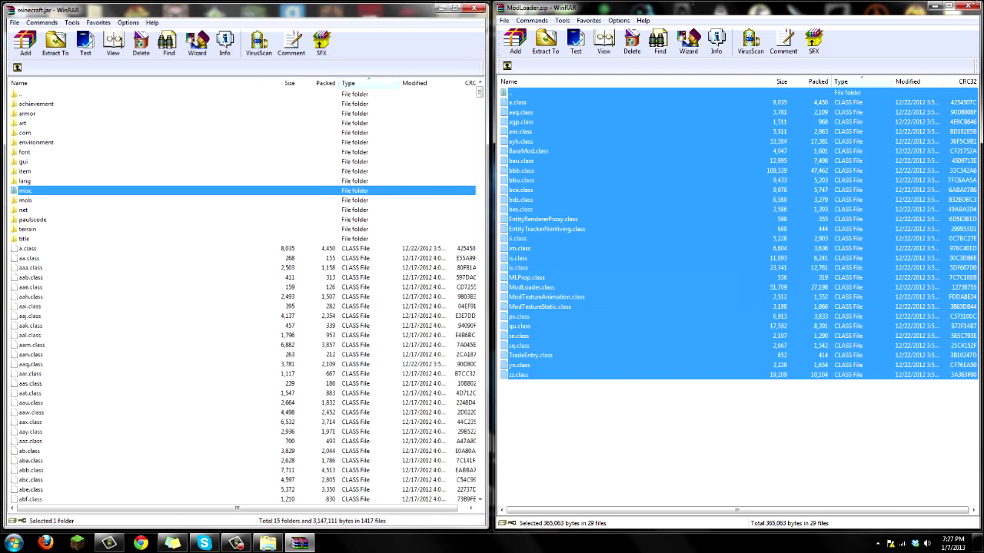
click(477, 8)
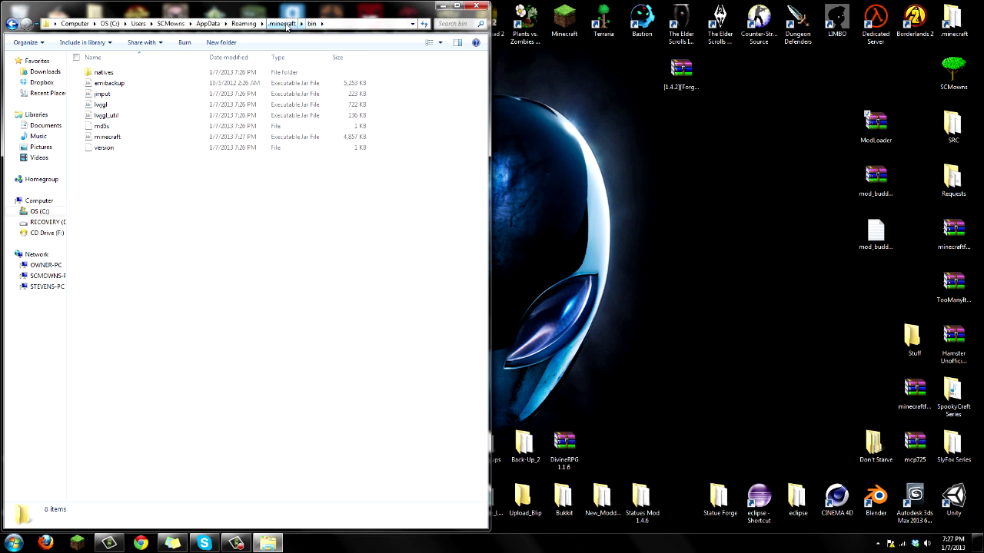
Step: Go back to the .minecraft folder and create a new folder named mods in it
click(12, 25)
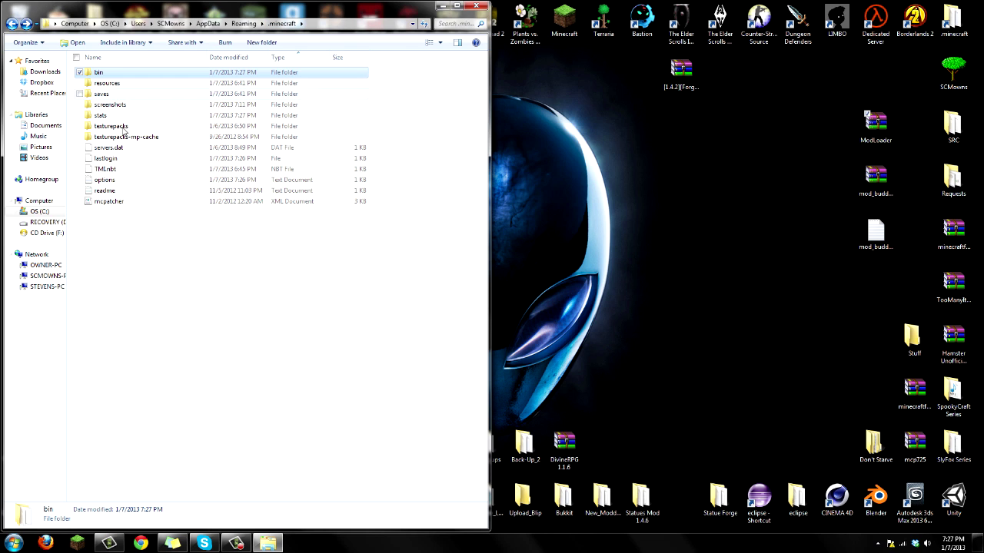
click(101, 93)
click(220, 273)
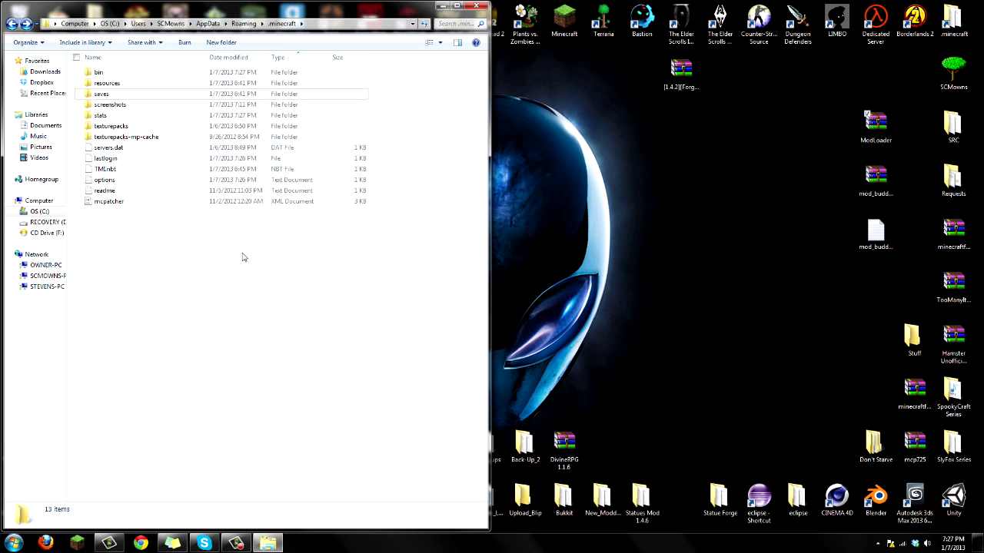
right_click(81, 233)
mouse_move(143, 358)
click(266, 358)
text(mo)
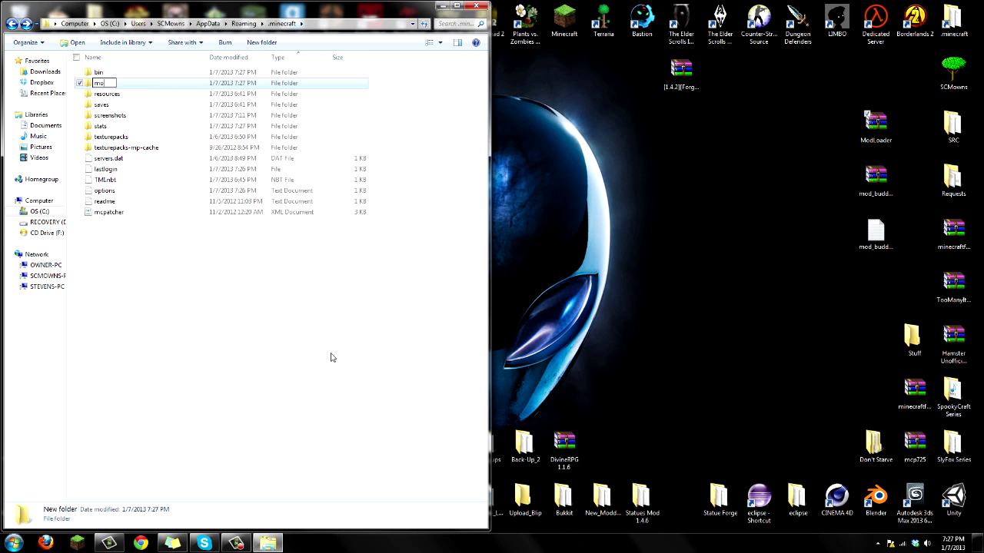
text(ds)
key(Return)
click(332, 358)
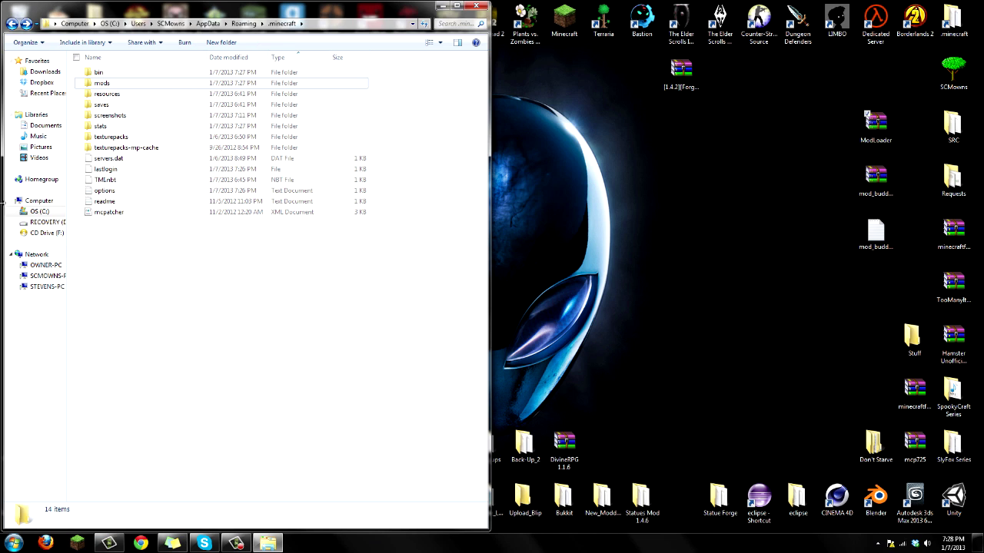
Step: Open the mods folder and move the mod_buddycam-1.4.6 archive from the desktop into it
key(Down)
key(Down)
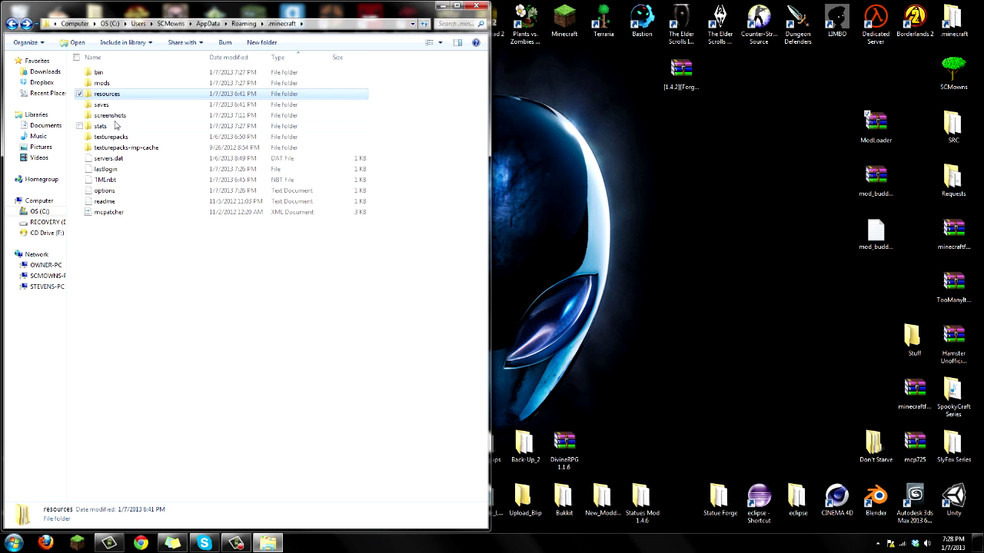
click(115, 83)
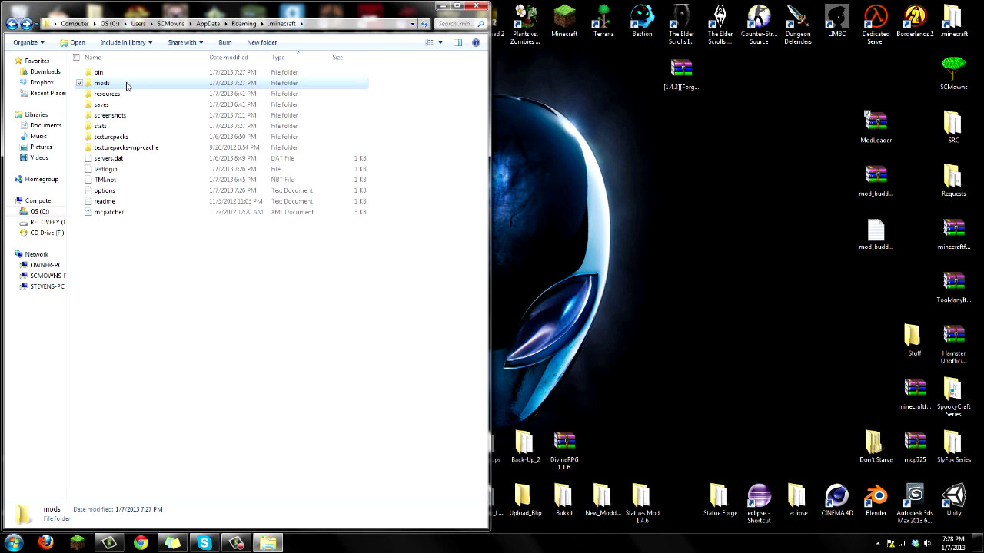
double_click(126, 85)
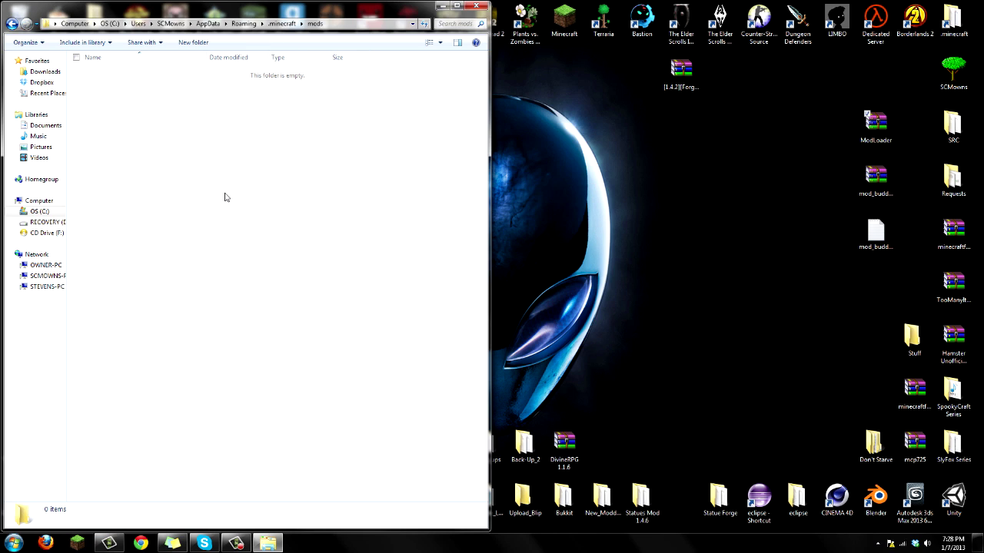
click(878, 196)
drag(867, 202, 250, 266)
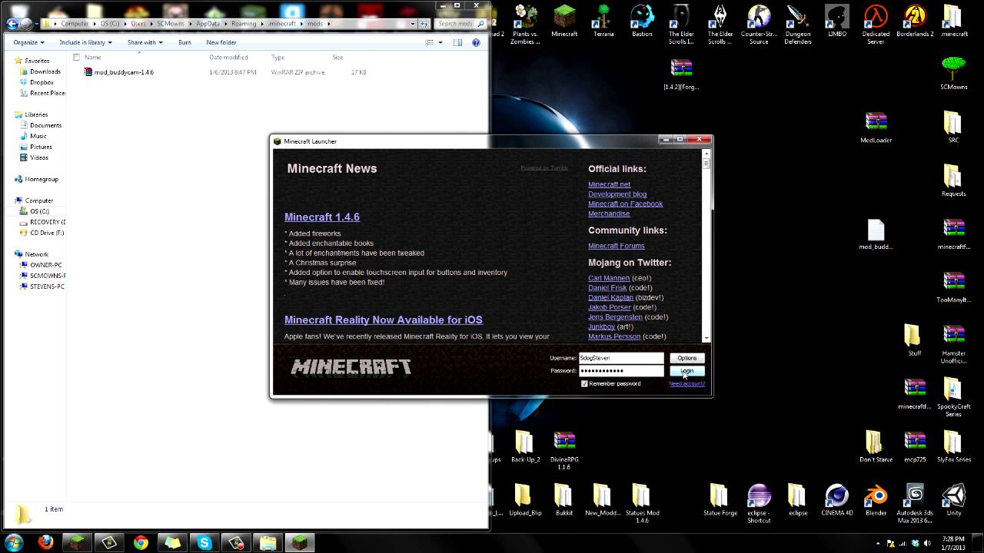
Step: Log in through the Minecraft launcher to run the game up to its title screen once, and close it
click(684, 370)
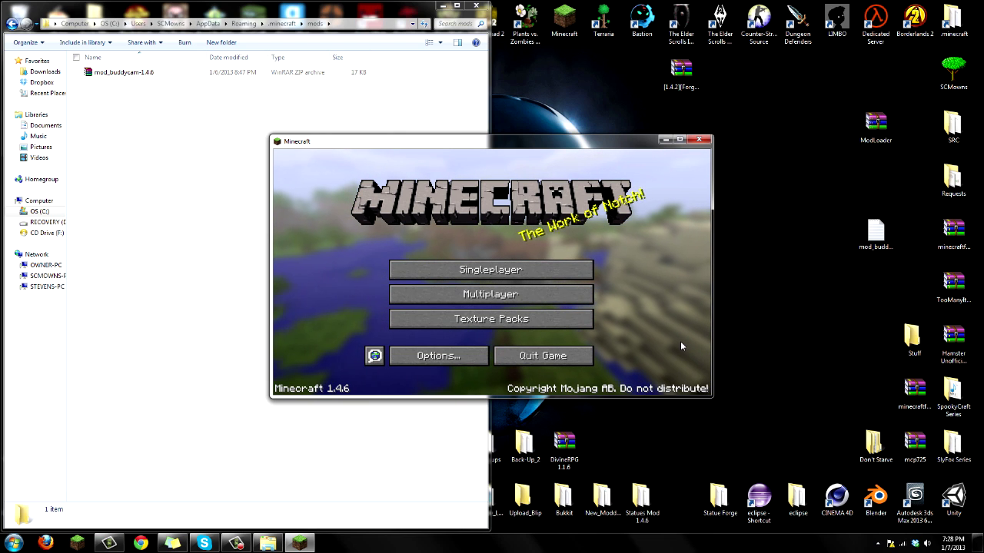
mouse_move(682, 141)
mouse_down()
mouse_move(658, 149)
mouse_move(666, 147)
mouse_up()
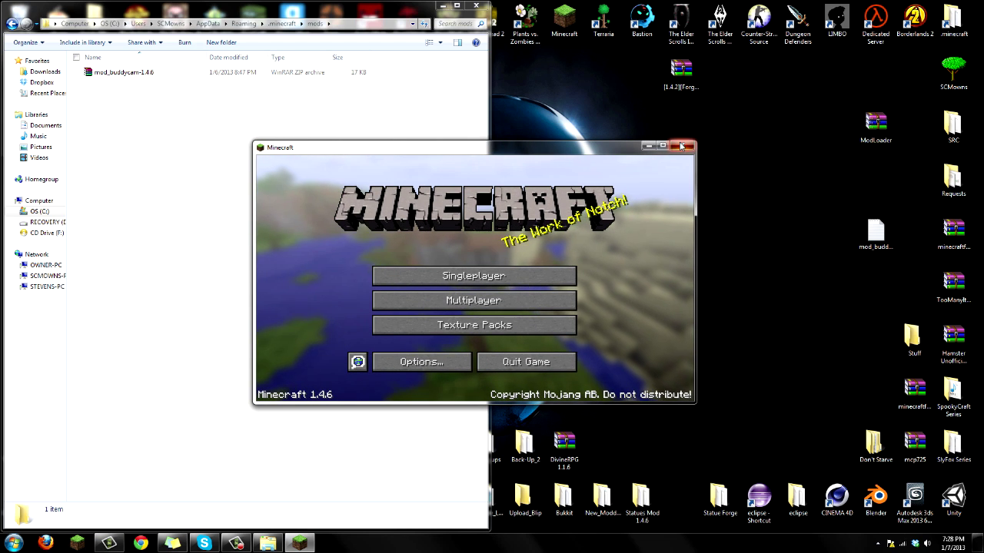
click(682, 146)
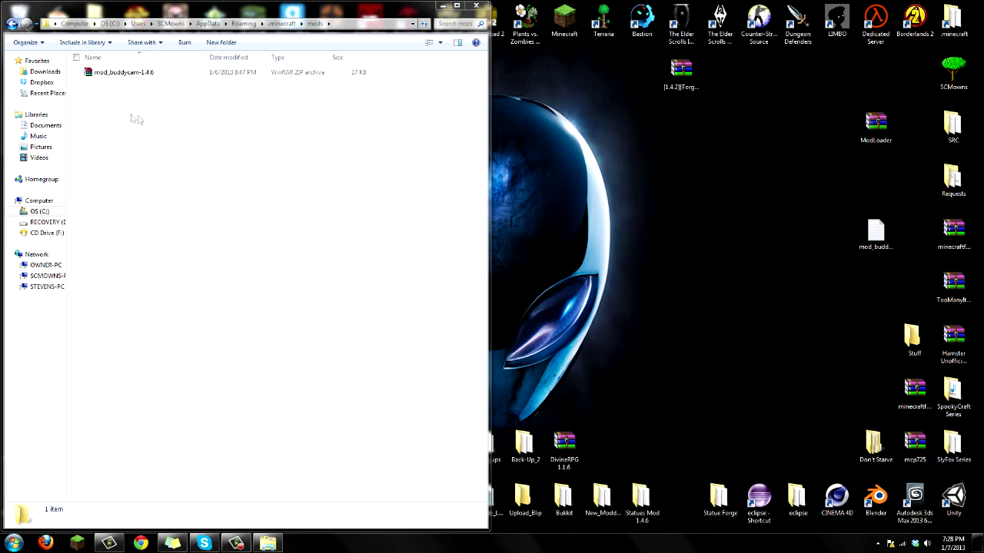
Step: Go back to the .minecraft folder and open the config folder
click(13, 24)
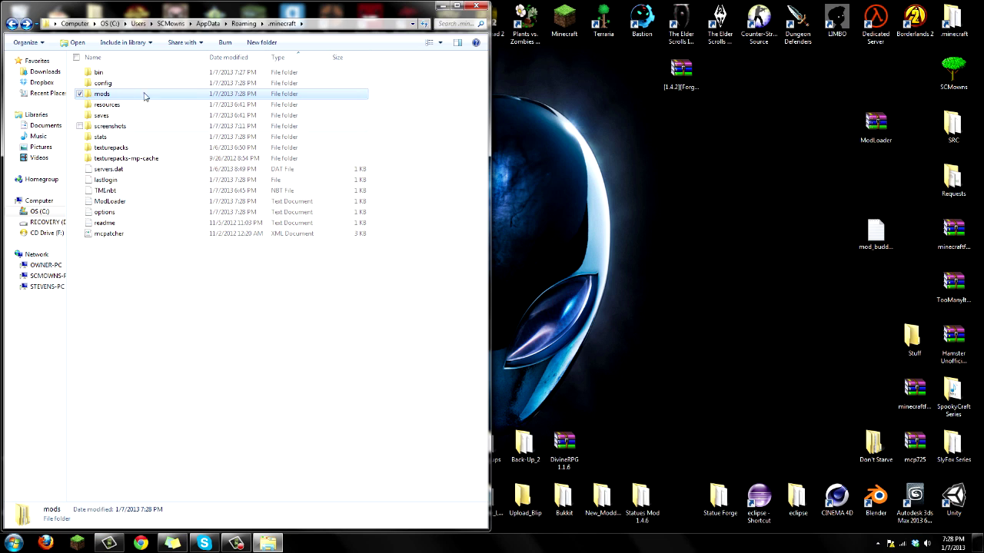
click(108, 84)
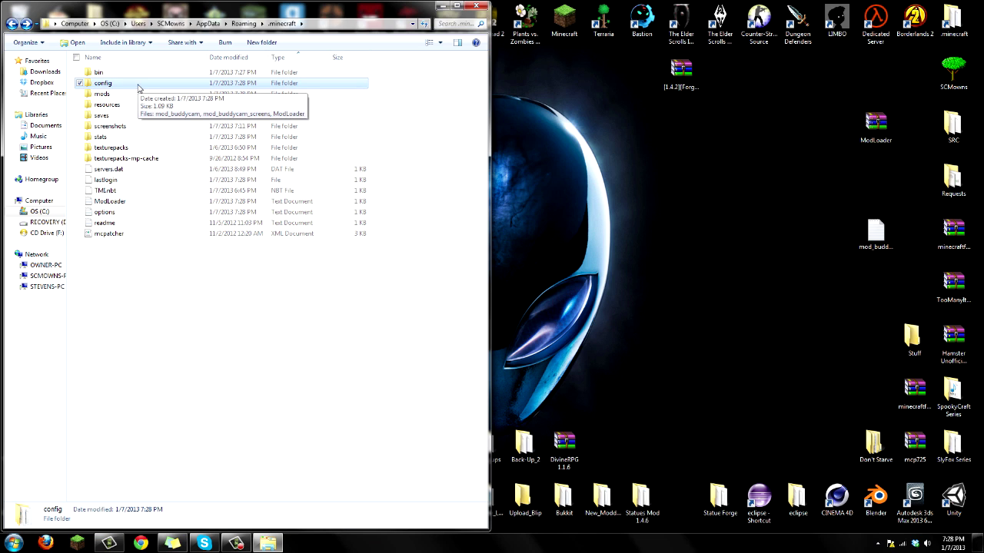
double_click(114, 85)
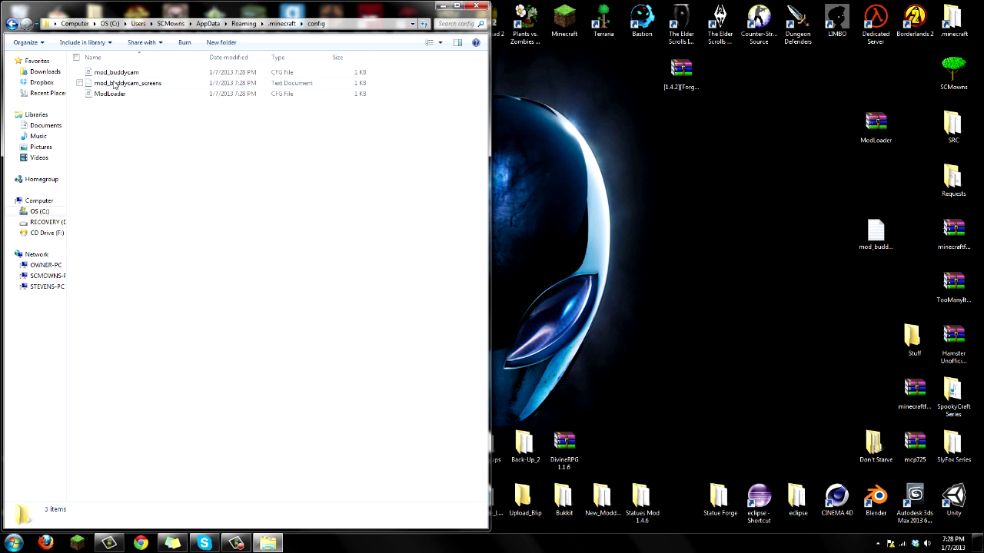
Step: View the mod_buddycam_screens text file from the config folder in Notepad and close it
click(134, 86)
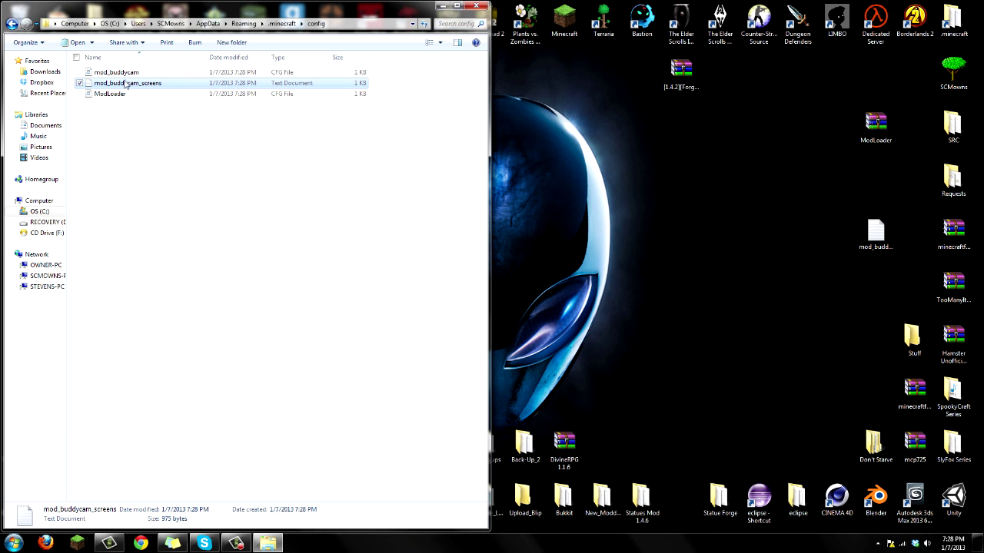
double_click(123, 84)
drag(321, 207, 714, 179)
click(637, 246)
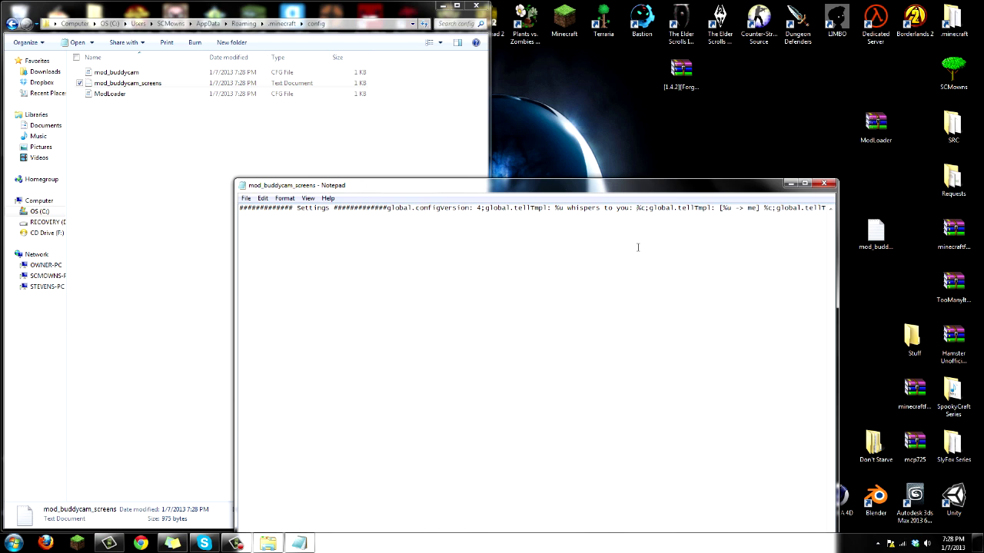
click(824, 183)
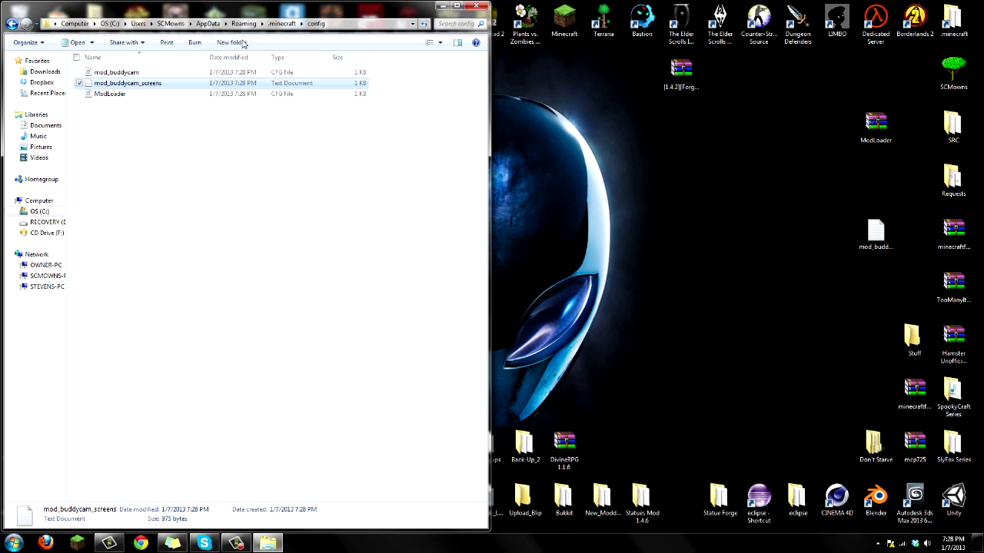
Step: Delete the mod_buddycam_screens text file from the config folder
key(Delete)
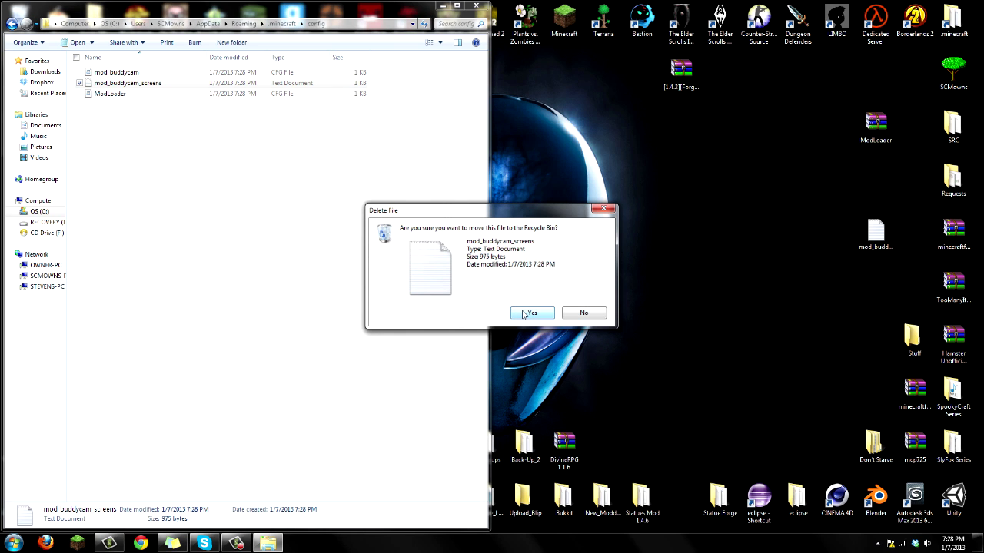
click(530, 314)
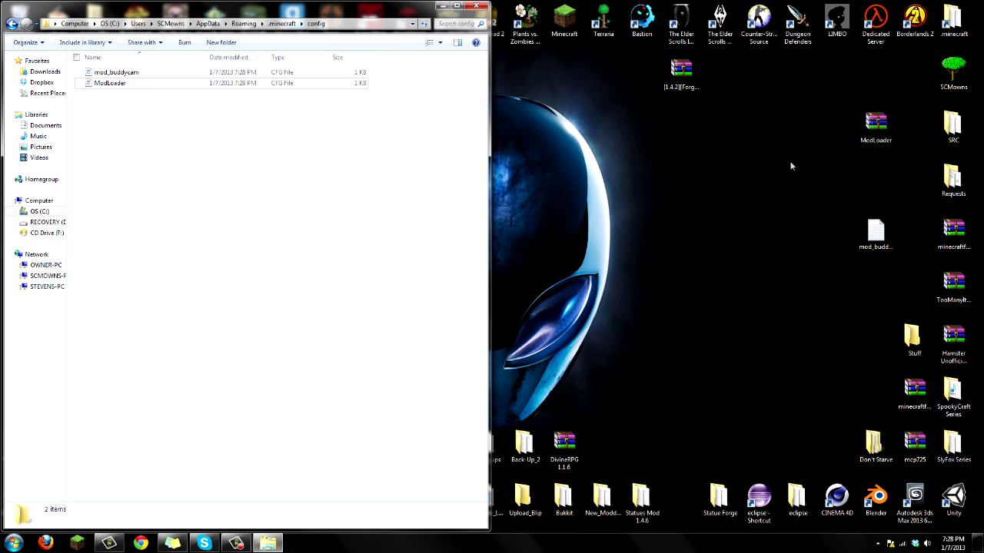
click(877, 237)
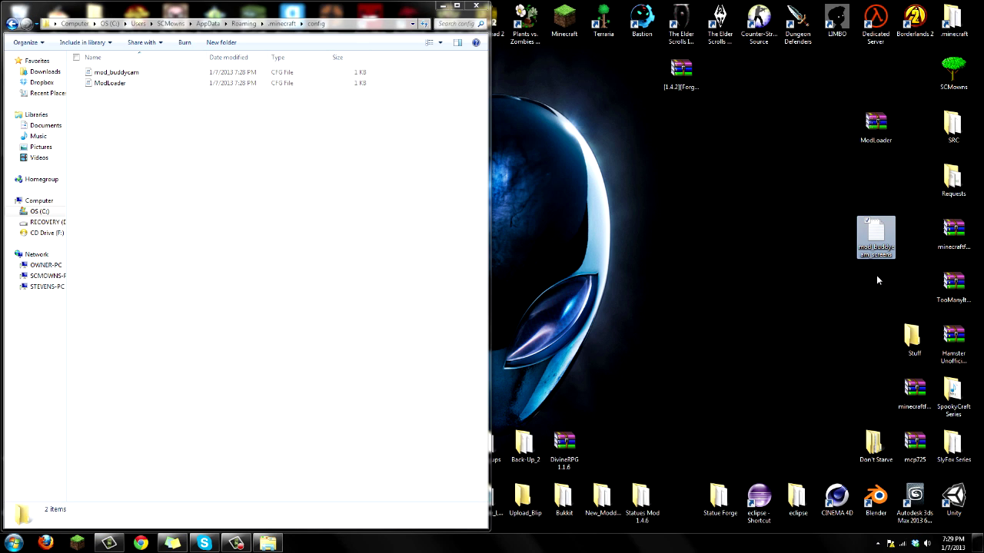
drag(881, 239, 216, 146)
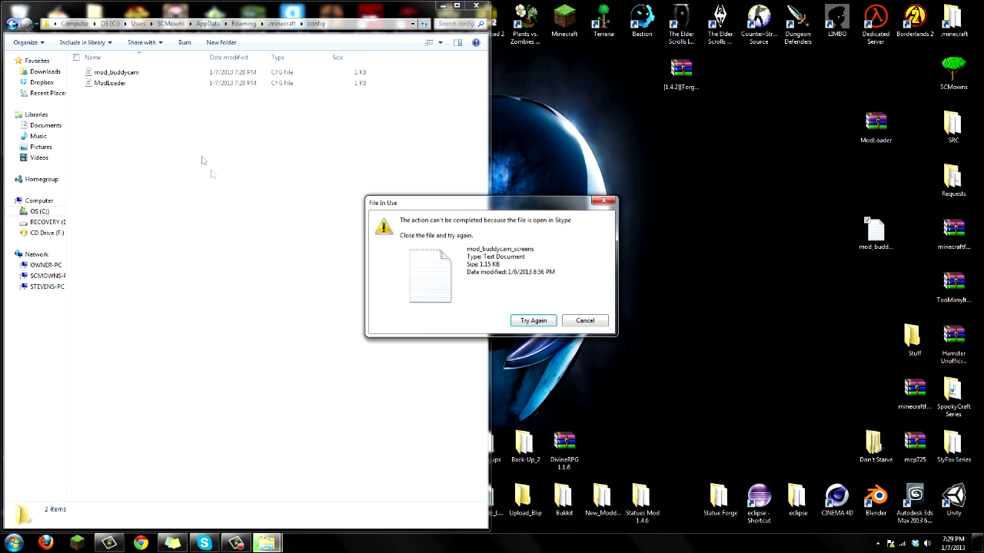
click(585, 320)
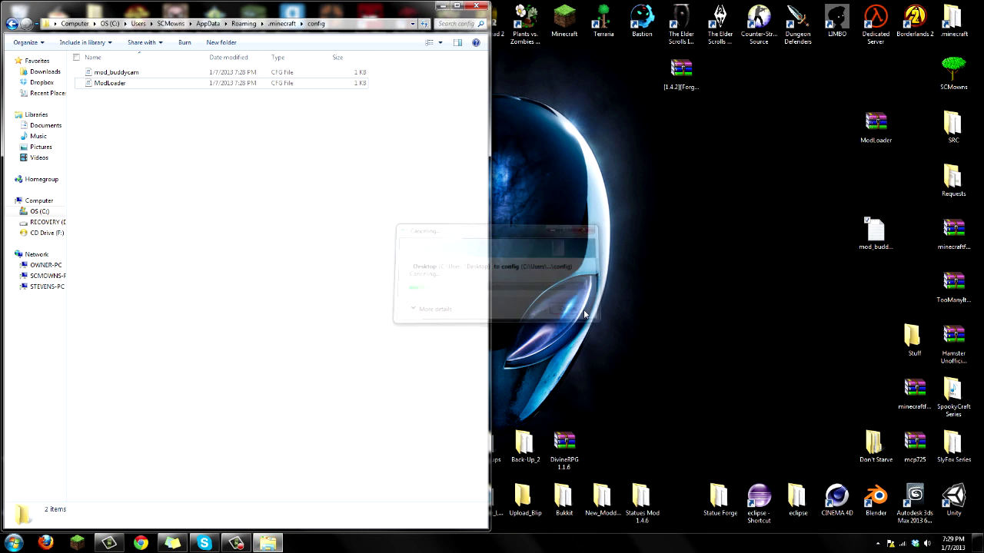
Step: Copy the mod_buddycam_screens file from the desktop and paste it into the config folder
right_click(883, 229)
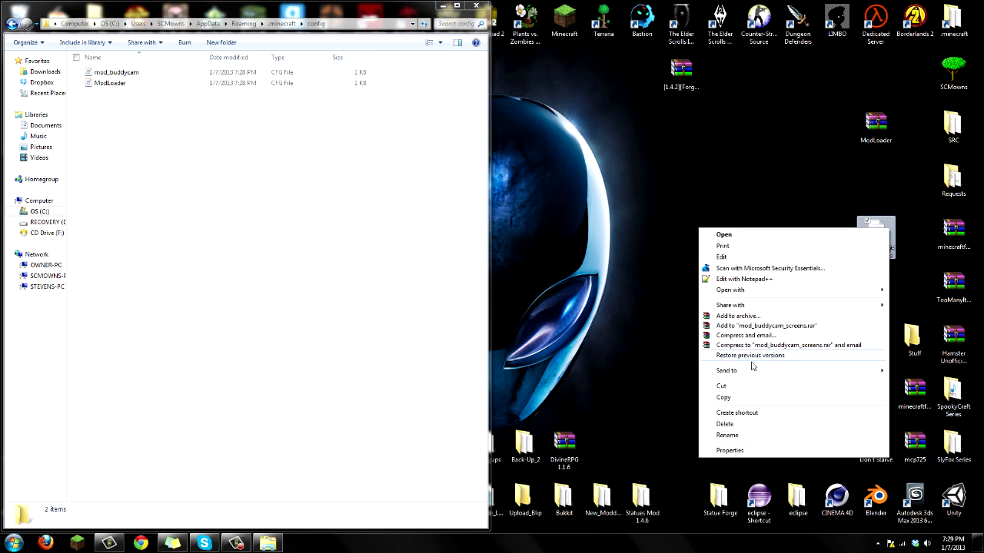
click(723, 399)
right_click(126, 185)
click(42, 254)
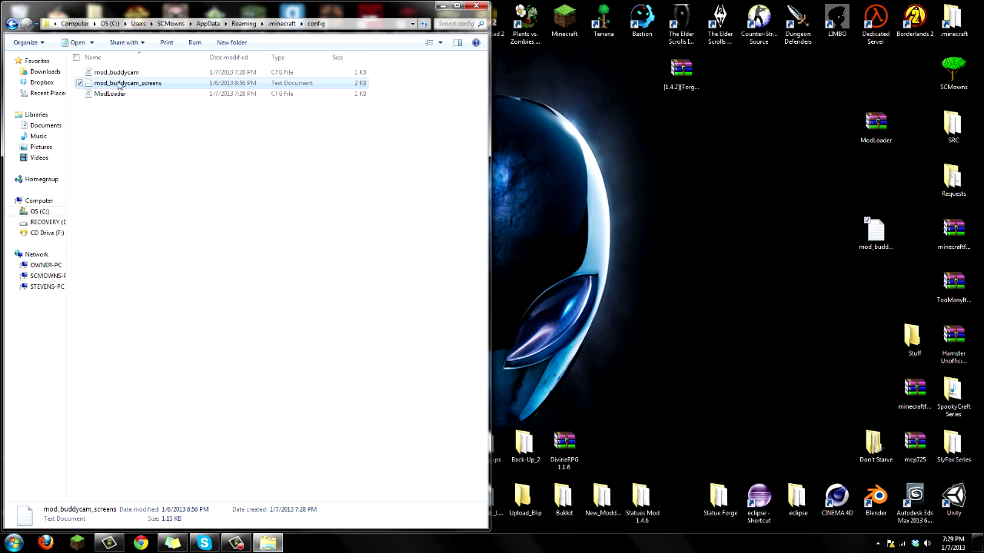
Step: Open the pasted mod_buddycam_screens file in WordPad
right_click(119, 86)
mouse_move(125, 147)
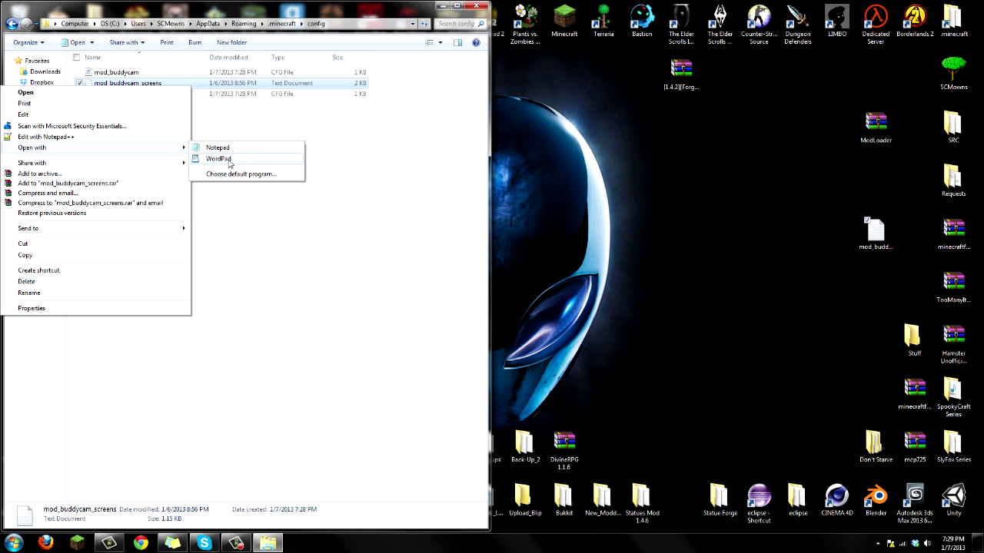
click(229, 159)
drag(237, 242, 254, 204)
click(254, 263)
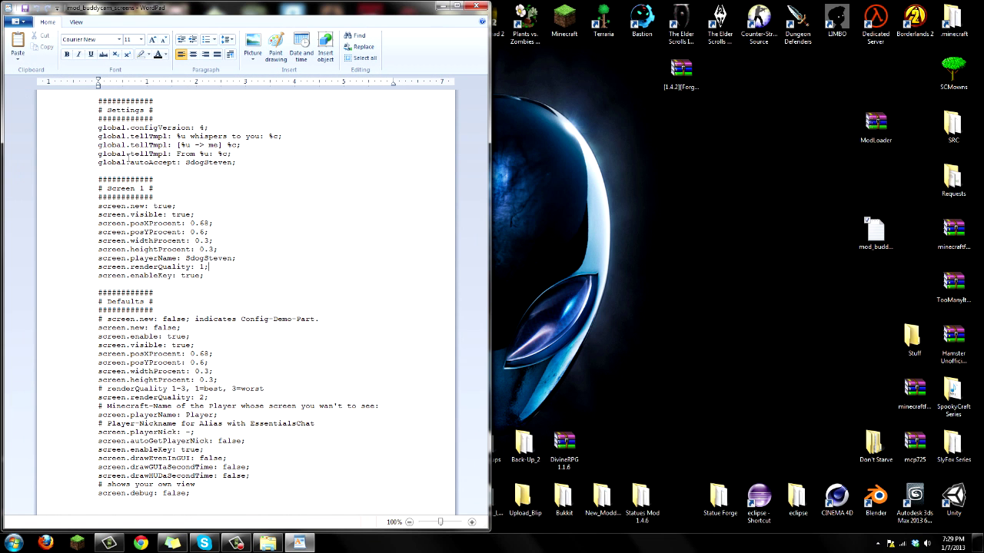
Step: Replace the global.autoAccept value in the Settings section with the buddy's Minecraft username
drag(184, 162, 232, 163)
drag(185, 258, 233, 258)
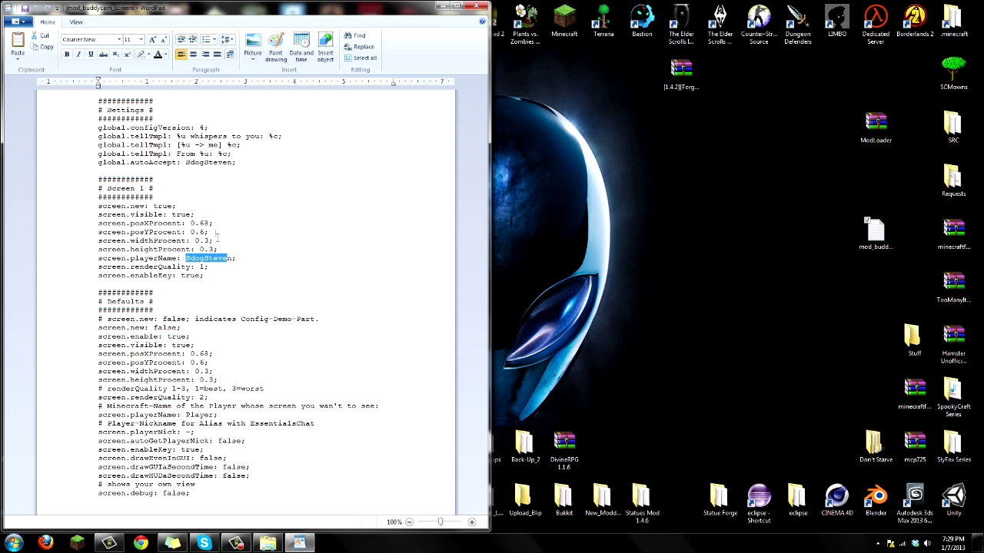
drag(185, 162, 235, 163)
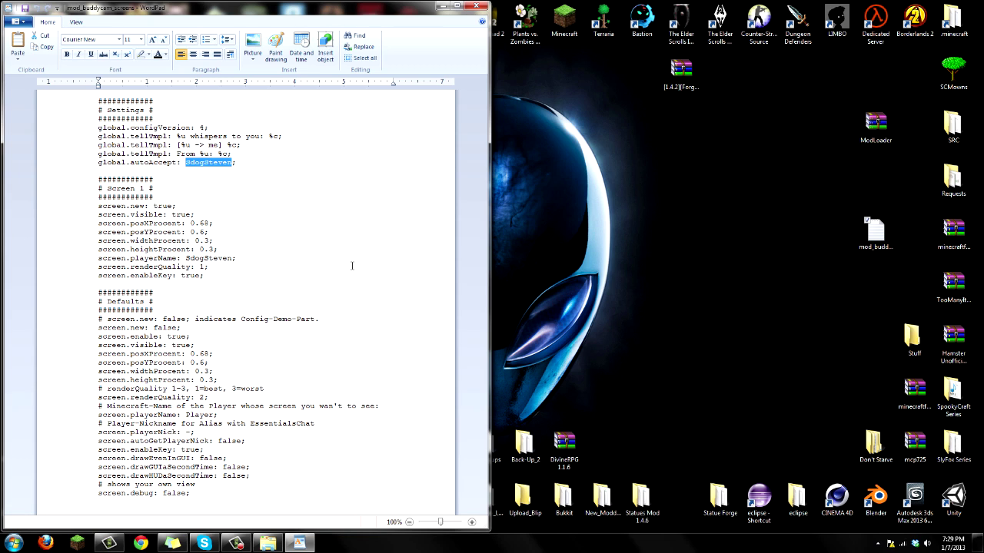
text(Burnalex)
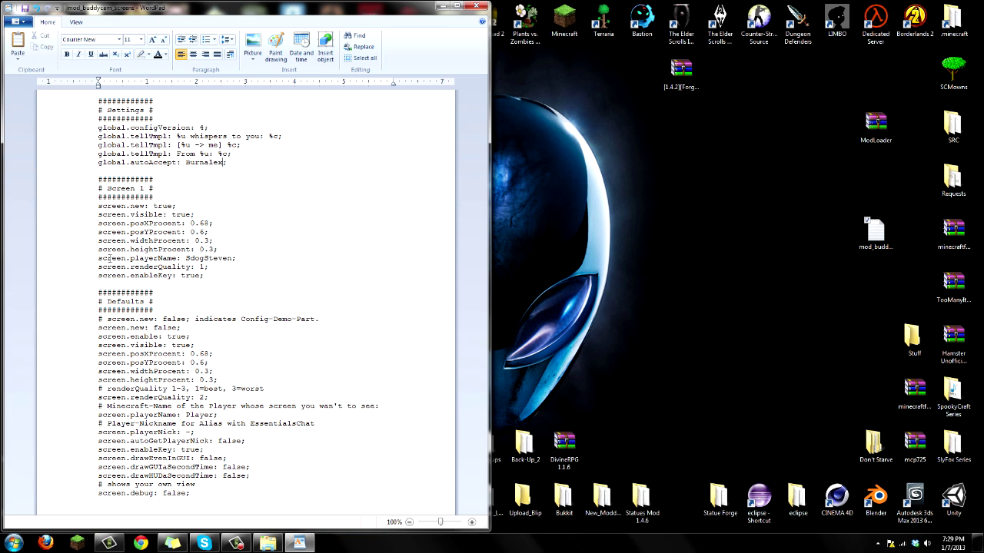
Step: Replace the screen.playerName value under Screen 1 with the buddy's username, switching the Windows color scheme to Windows 7 Basic when prompted
drag(185, 258, 228, 259)
key(BackSpace)
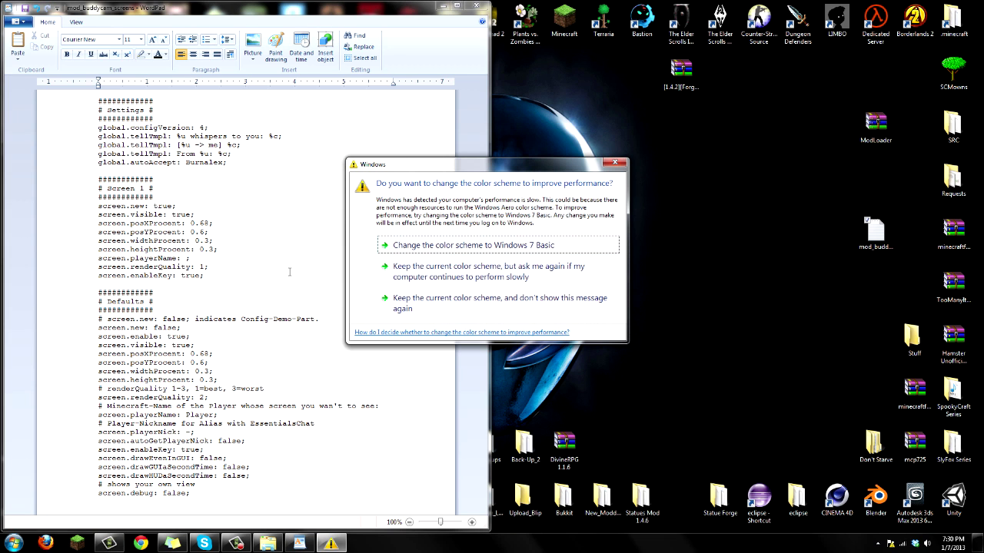
click(453, 244)
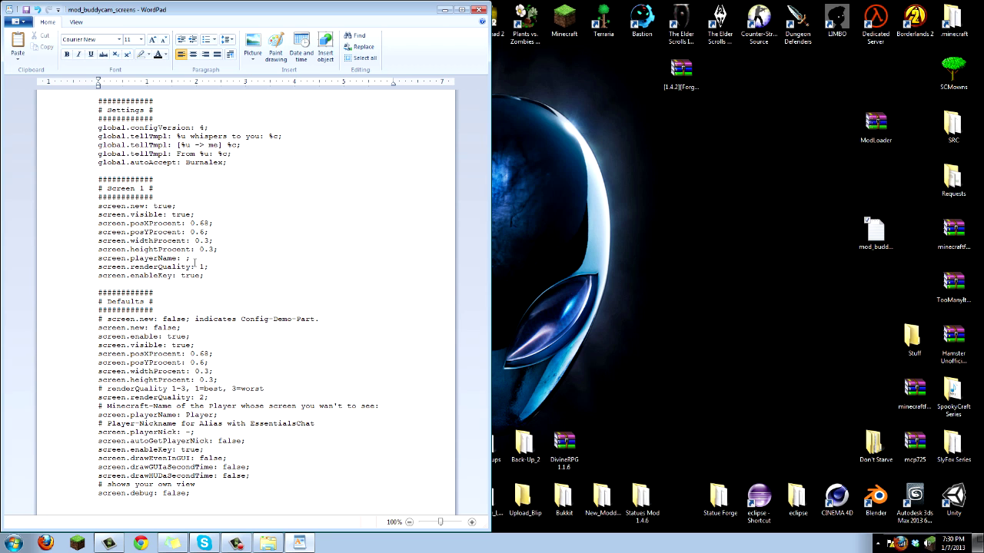
text(Burnalex)
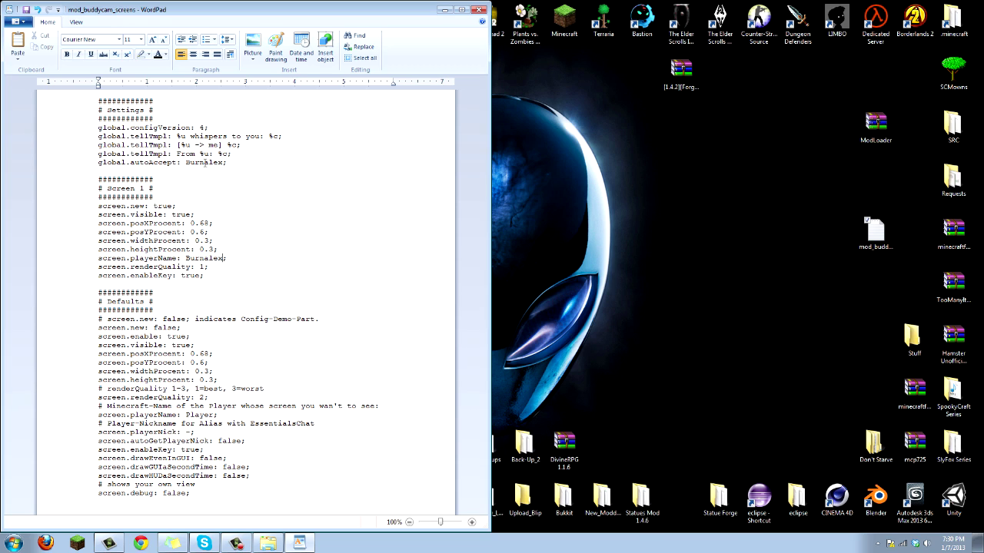
Step: Check the usernames in the global.autoAccept and Screen 1 screen.playerName lines, and examine the start of the Defaults section
drag(186, 163, 231, 163)
triple_click(198, 259)
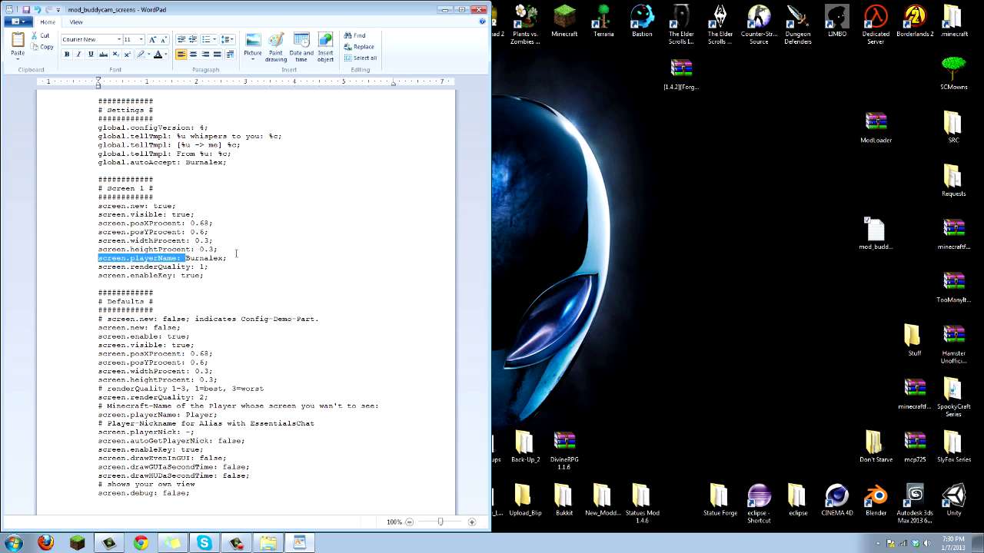
drag(229, 258, 185, 259)
drag(229, 163, 186, 163)
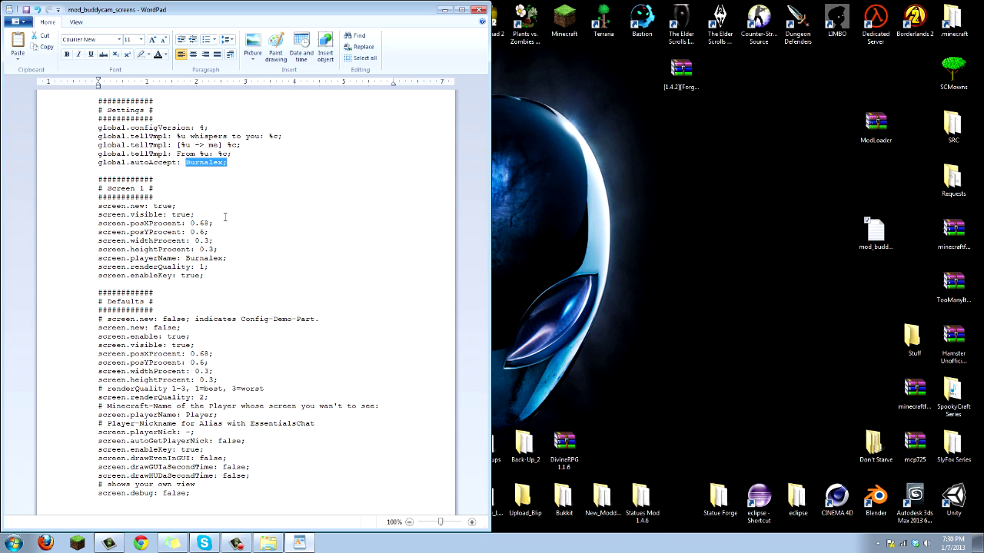
click(223, 163)
drag(181, 162, 219, 165)
drag(185, 258, 231, 258)
drag(185, 163, 217, 162)
drag(126, 293, 148, 292)
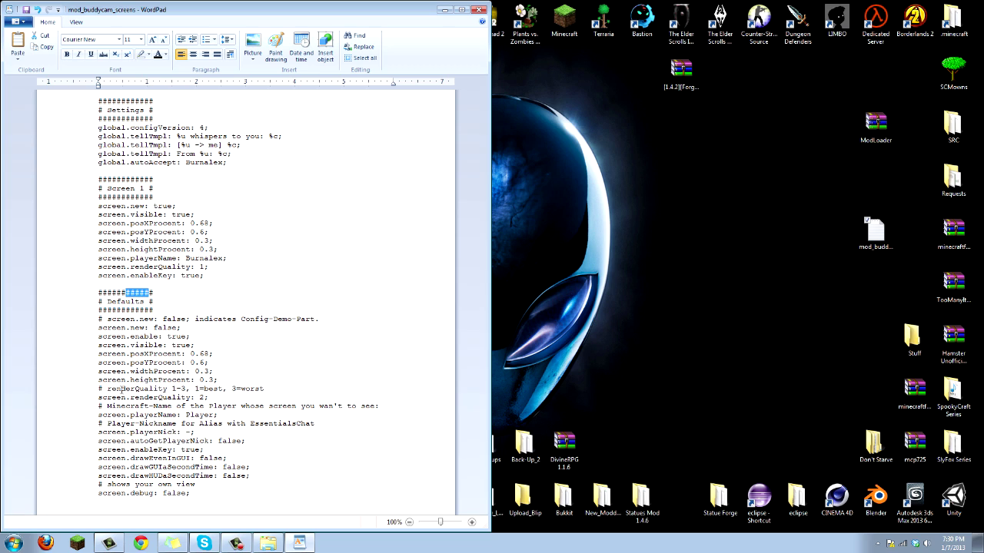
Step: Set screen.renderQuality in the Defaults section to 1
drag(131, 389, 157, 388)
drag(264, 389, 106, 388)
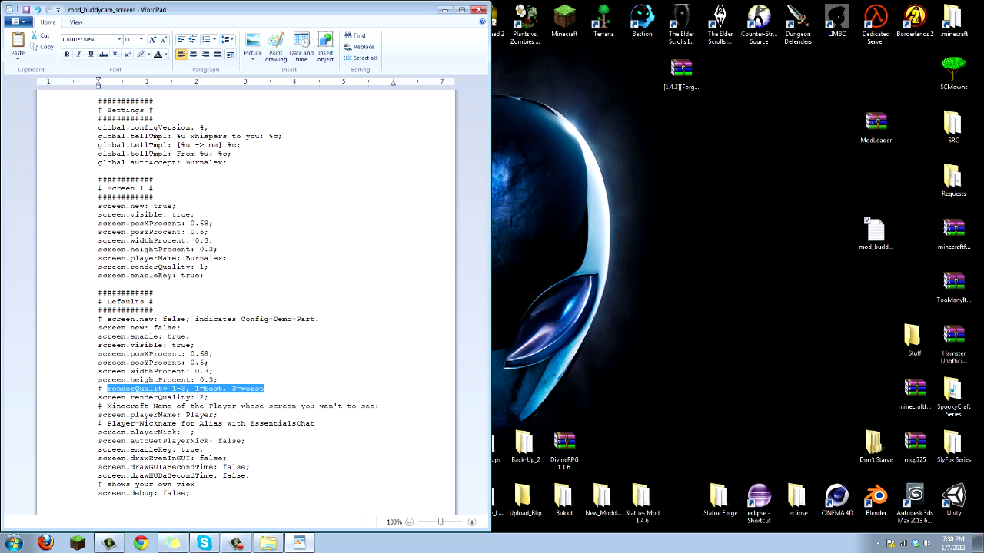
drag(203, 397, 190, 393)
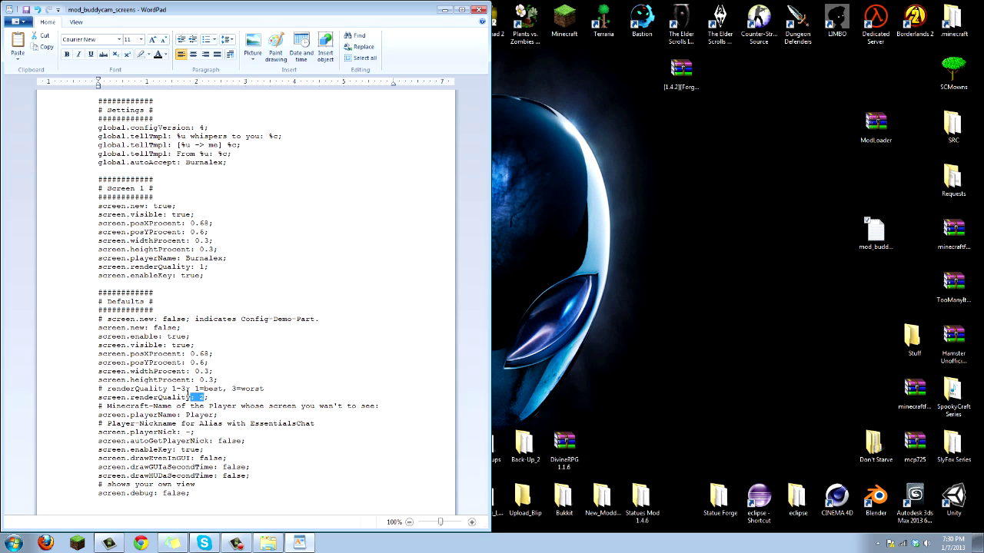
click(201, 396)
double_click(199, 388)
click(208, 397)
drag(252, 457, 230, 360)
click(266, 369)
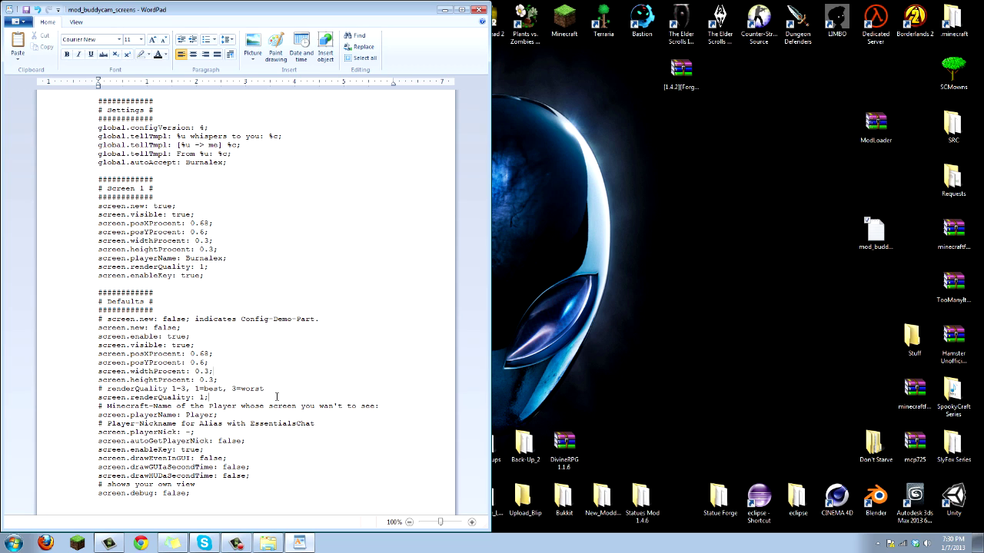